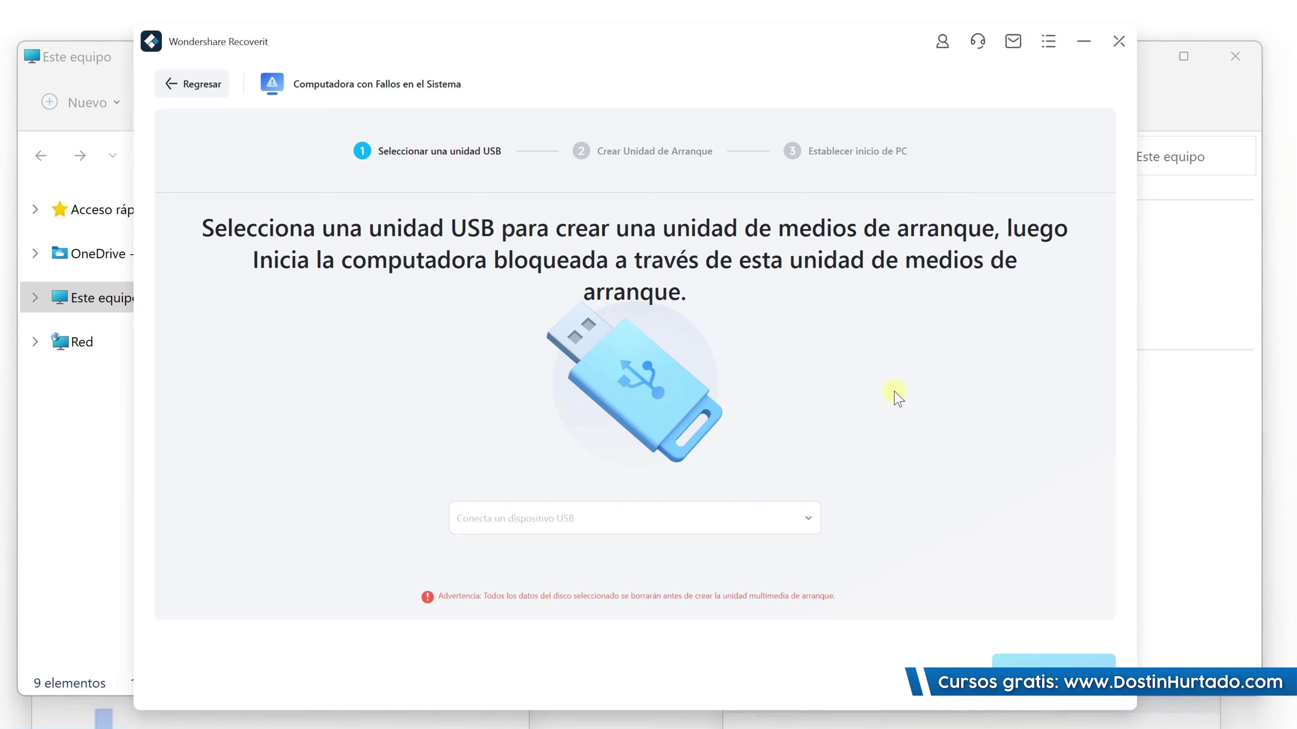
Leave the bootable USB setup and open the folder selection under Discos Duros y Ubicaciones.
left_click(172, 82)
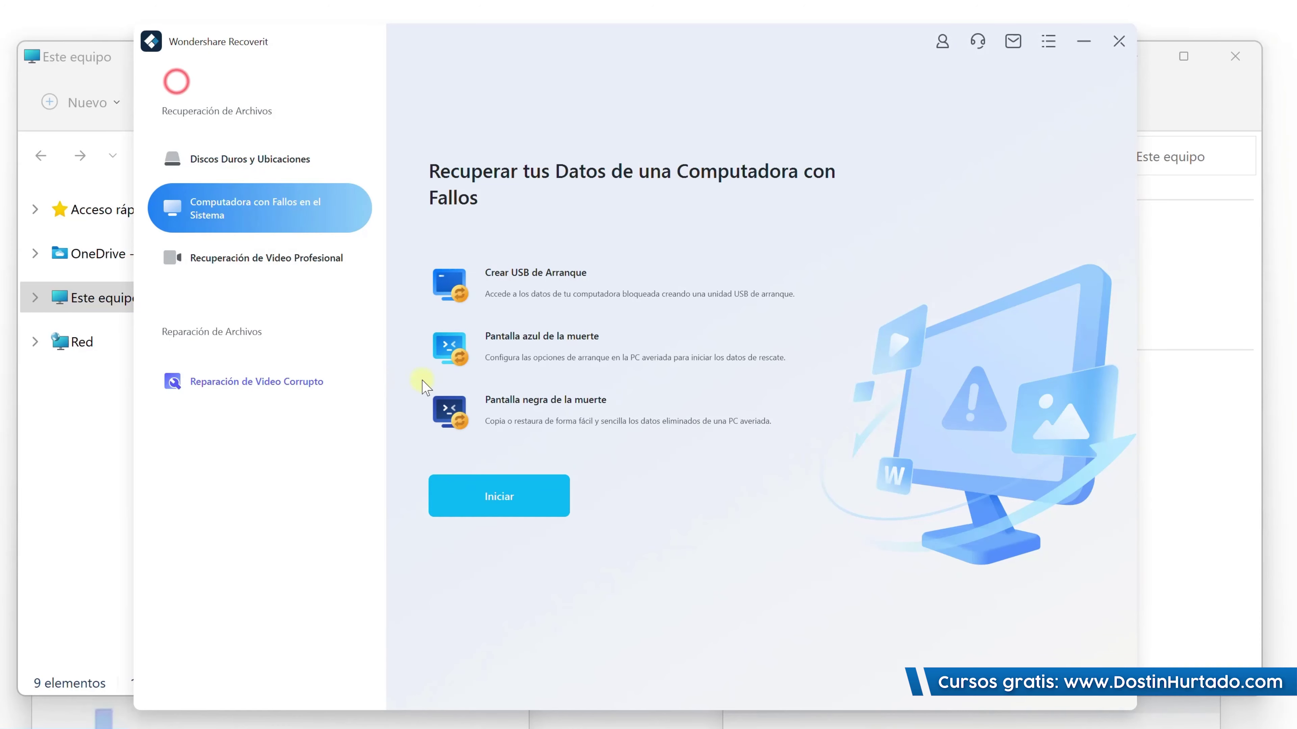
left_click(305, 157)
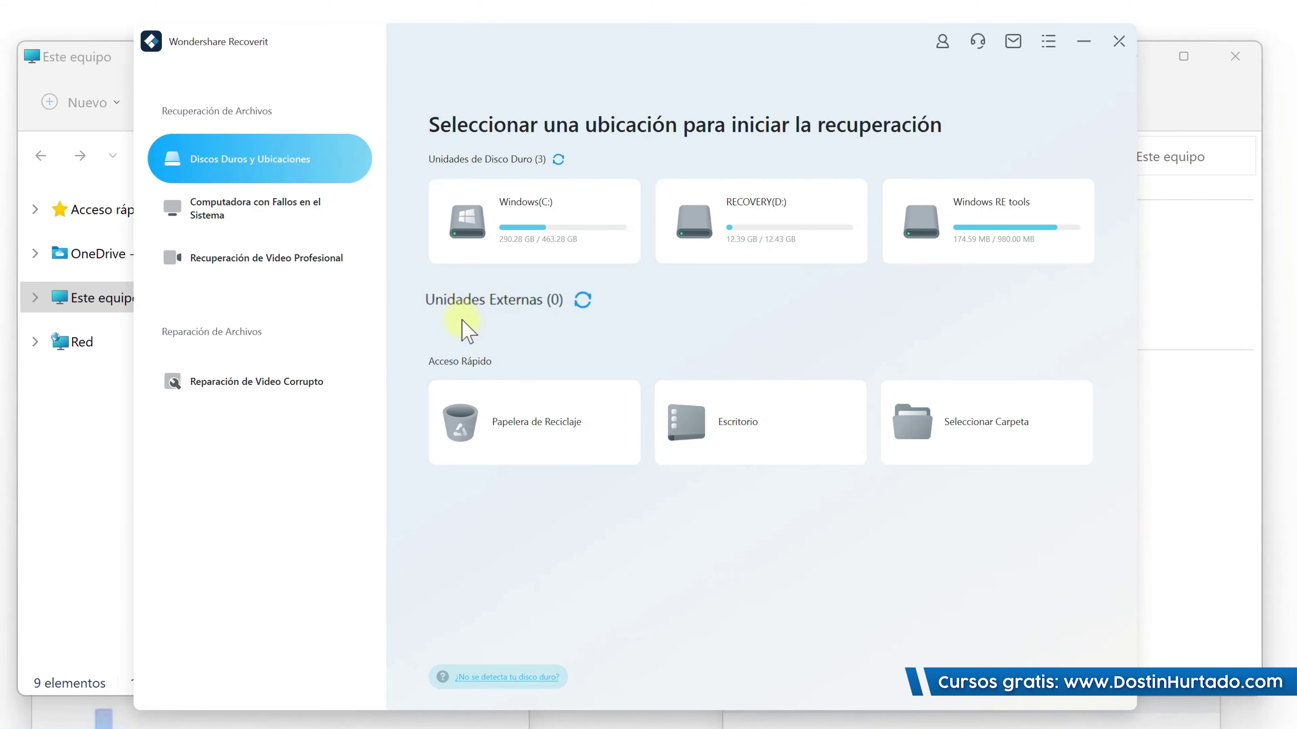
left_click(969, 445)
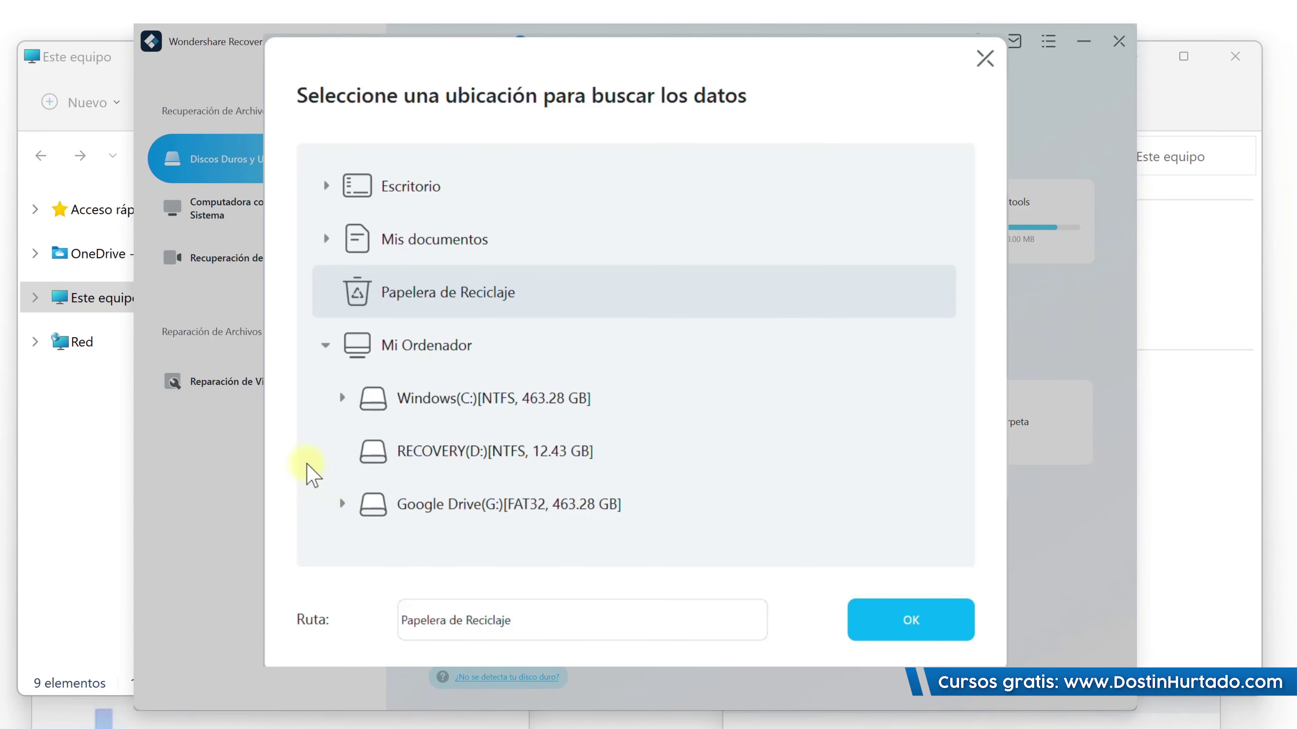
Choose Papelera de Reciclaje as the location to search and start the scan.
left_click(455, 240)
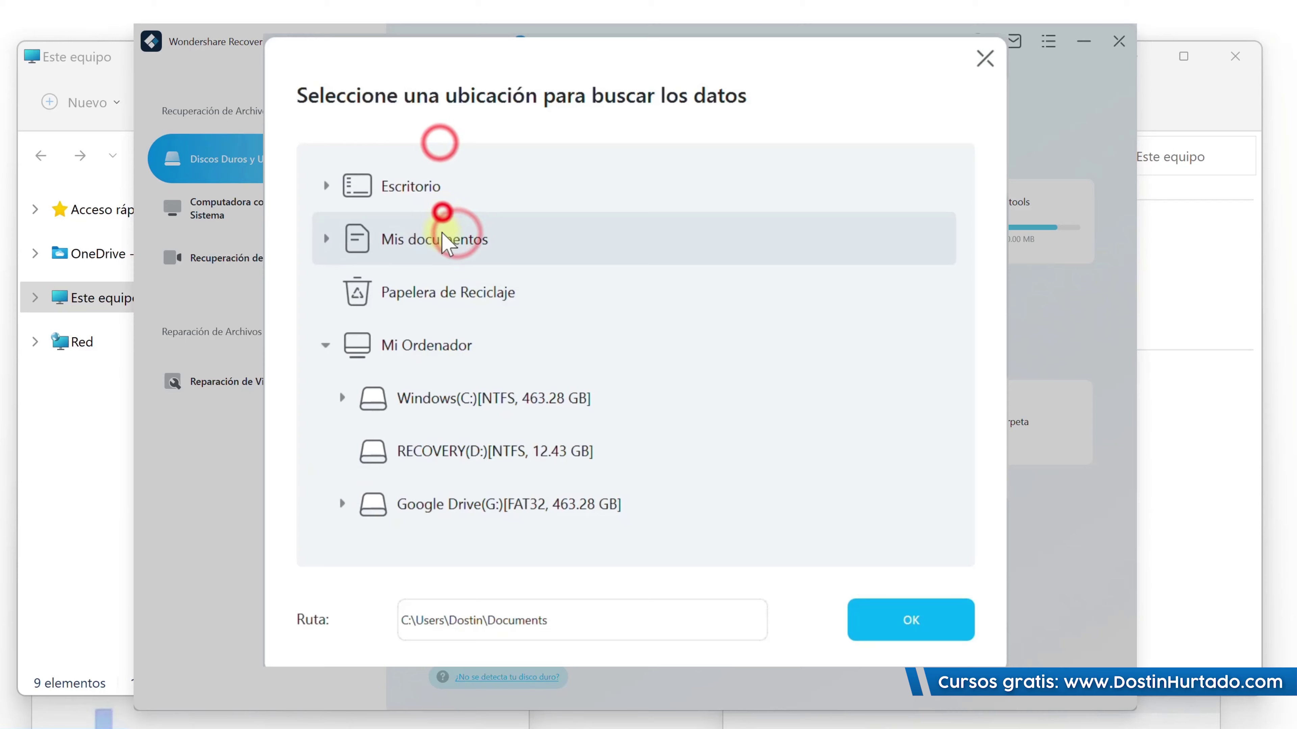
left_click(416, 186)
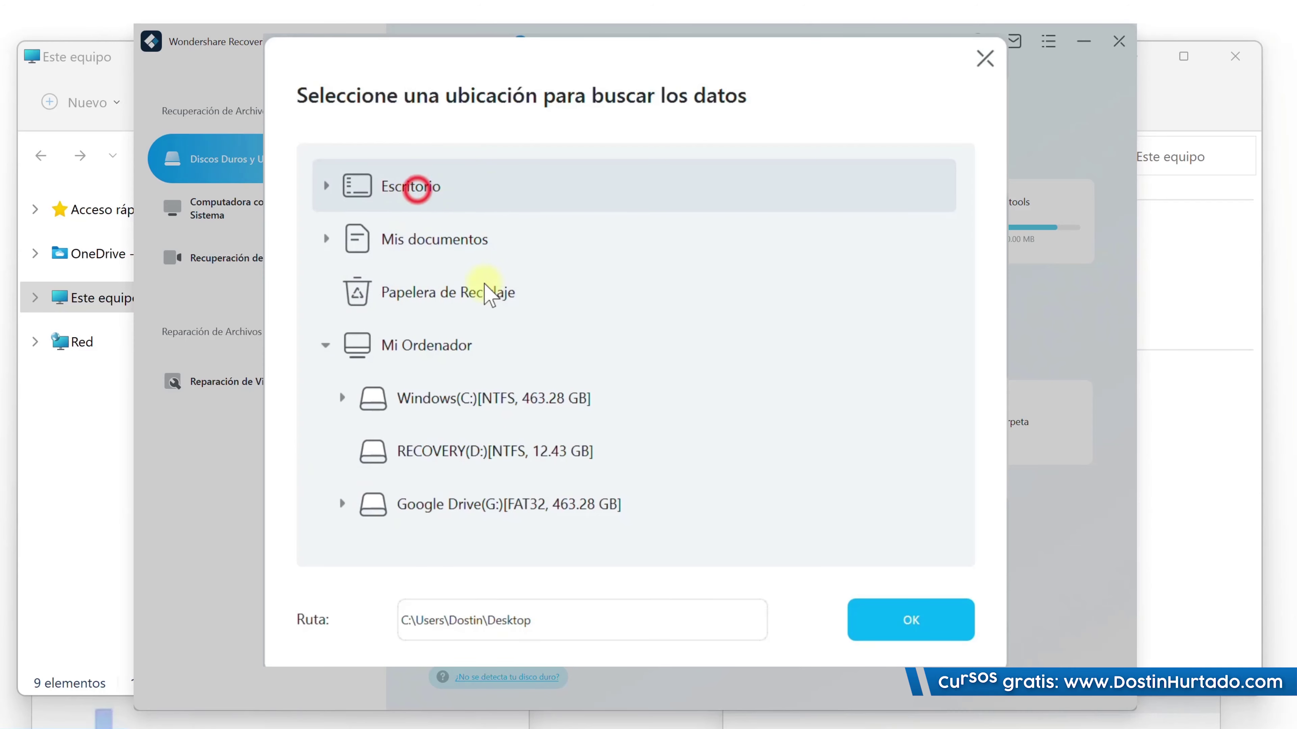
left_click(456, 296)
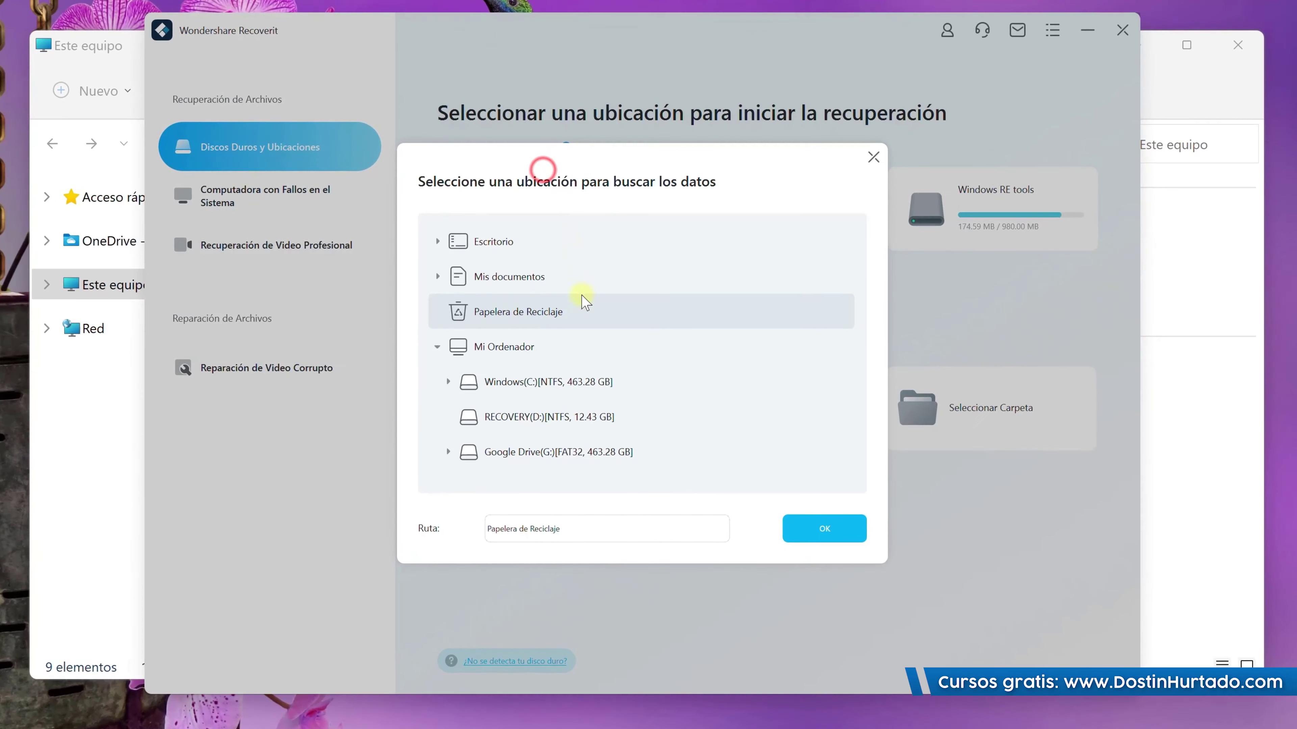
left_click(591, 312)
left_click(820, 528)
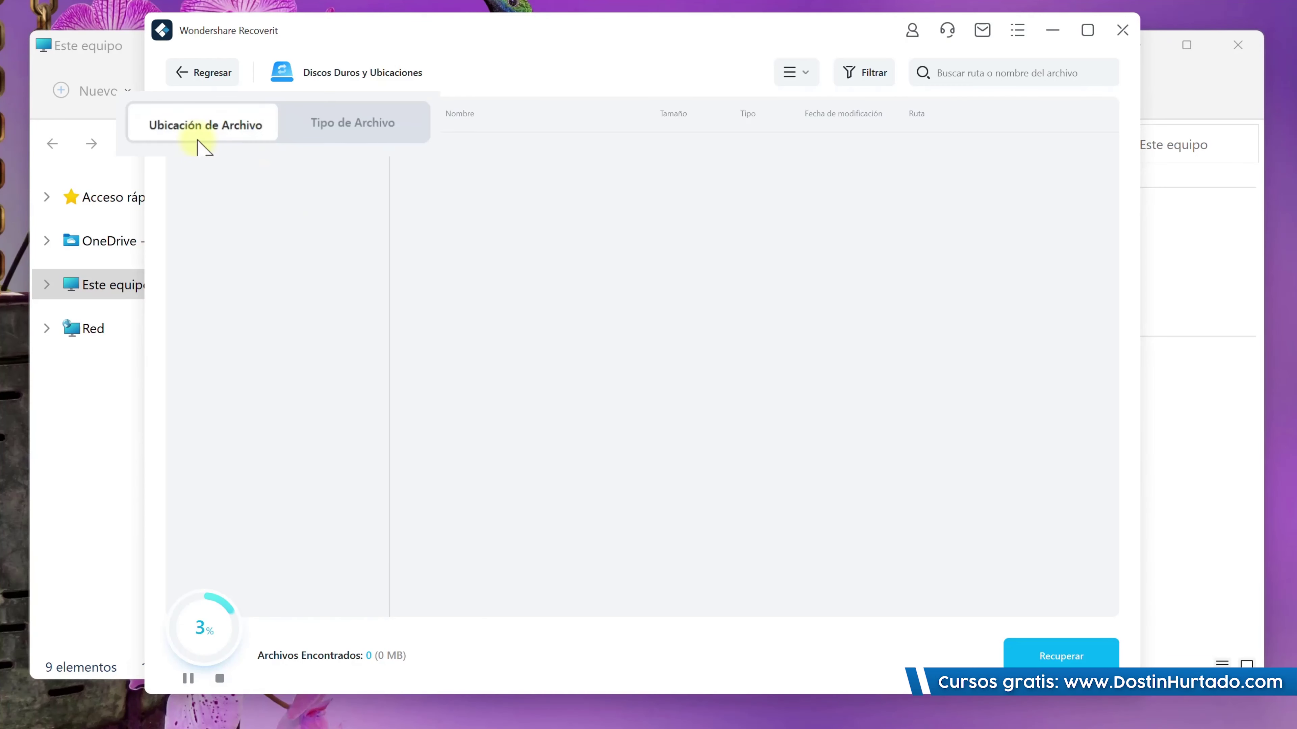
Compare the Ubicación de Archivo and Tipo de Archivo views while the scan runs.
left_click(314, 121)
left_click(212, 125)
left_click(324, 127)
left_click(202, 125)
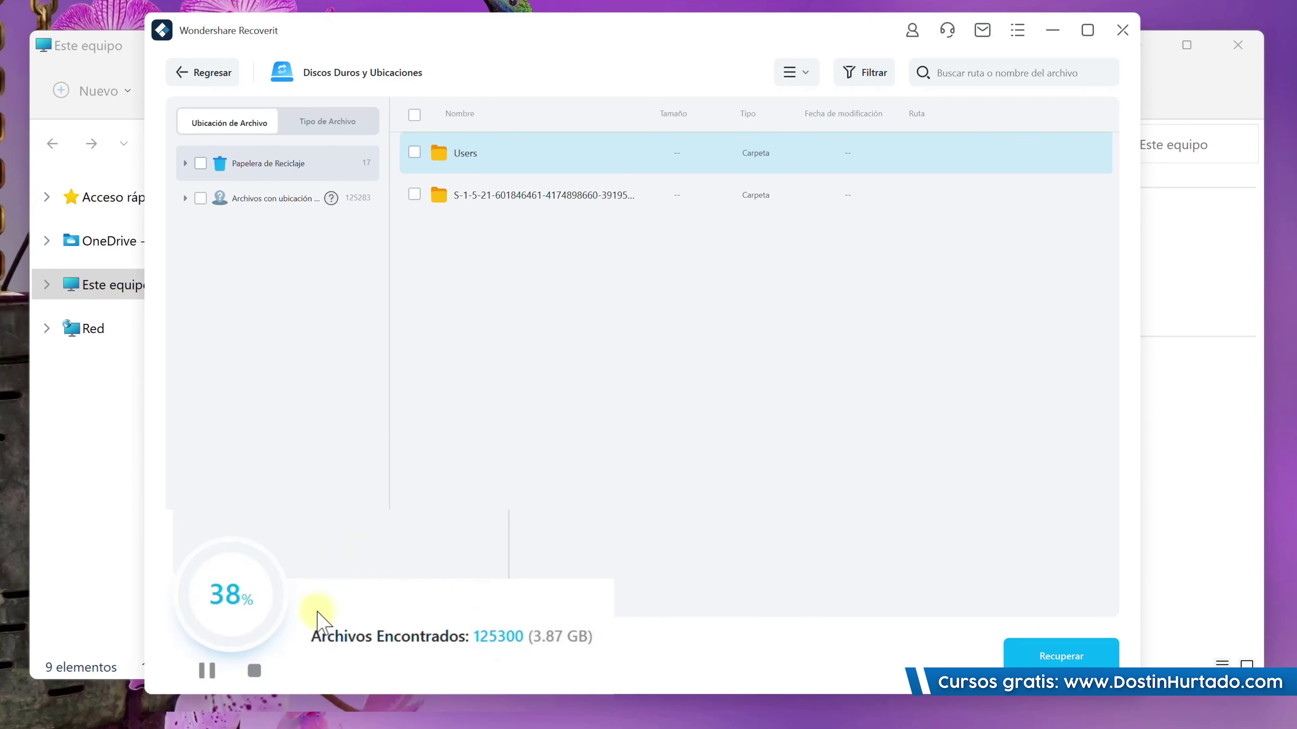
Stop the scan before it finishes and dismiss the scan summary.
left_click(254, 671)
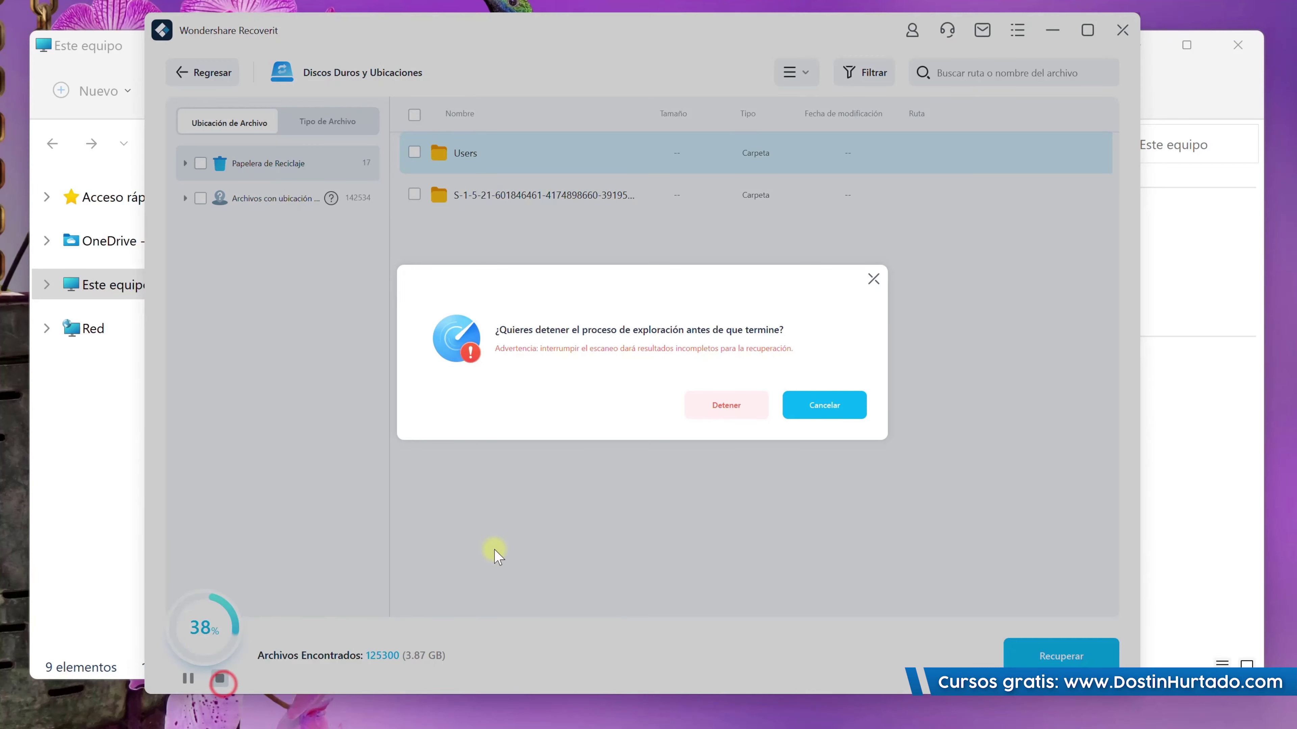
left_click(726, 409)
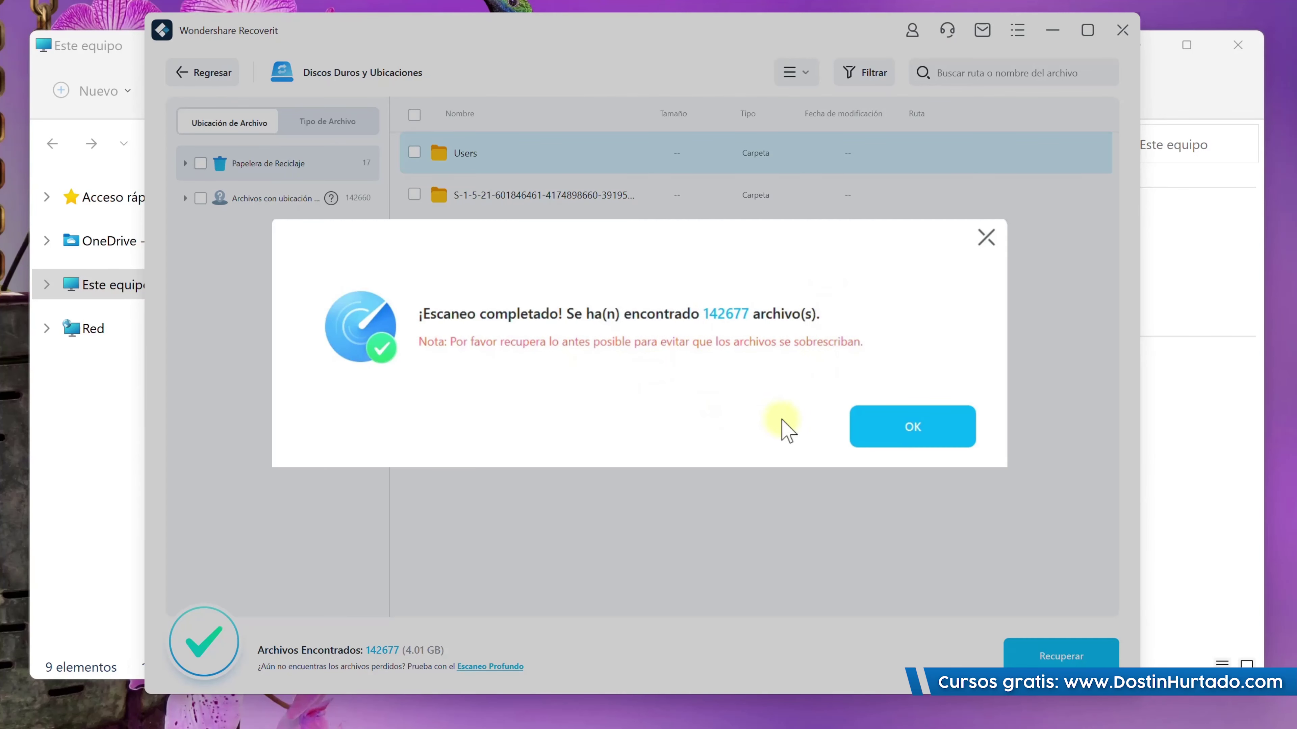
left_click(931, 439)
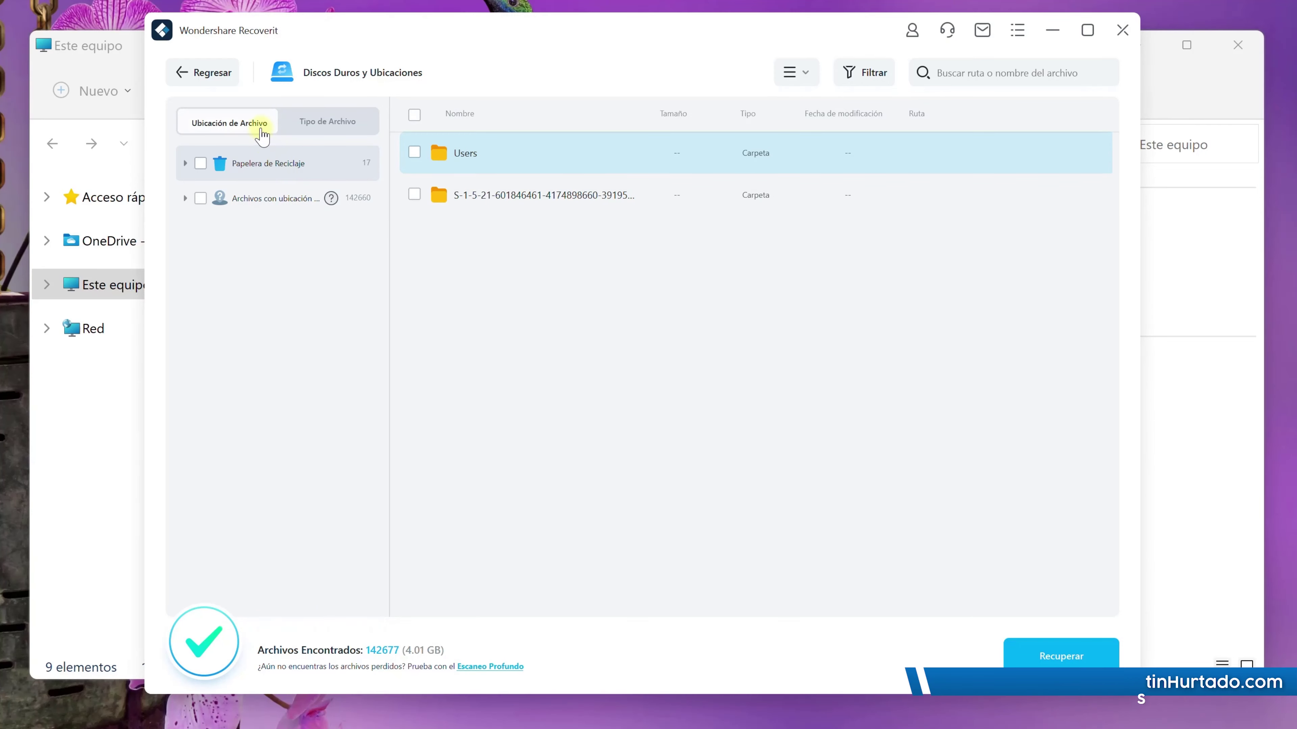
Expand the Papelera de Reciclaje results through Users and the personal user folder down to the contents of Documents.
left_click(182, 163)
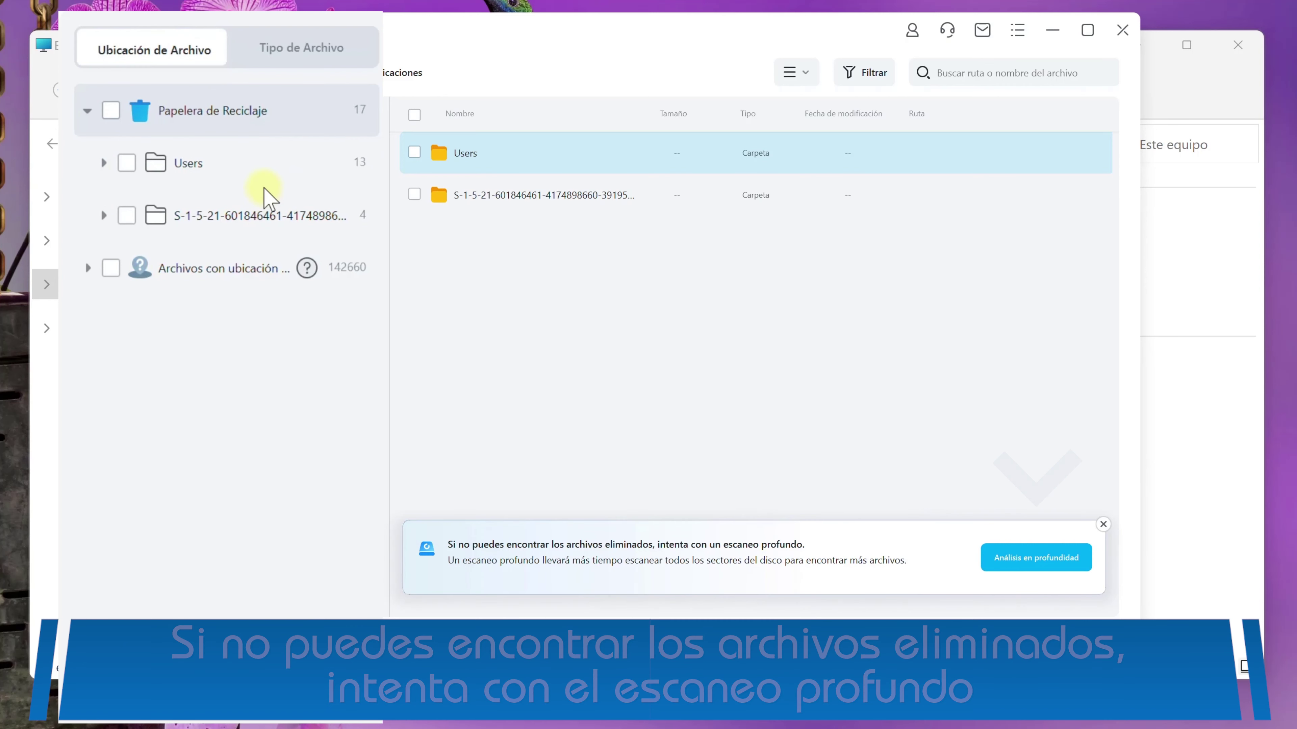
left_click(203, 164)
left_click(103, 162)
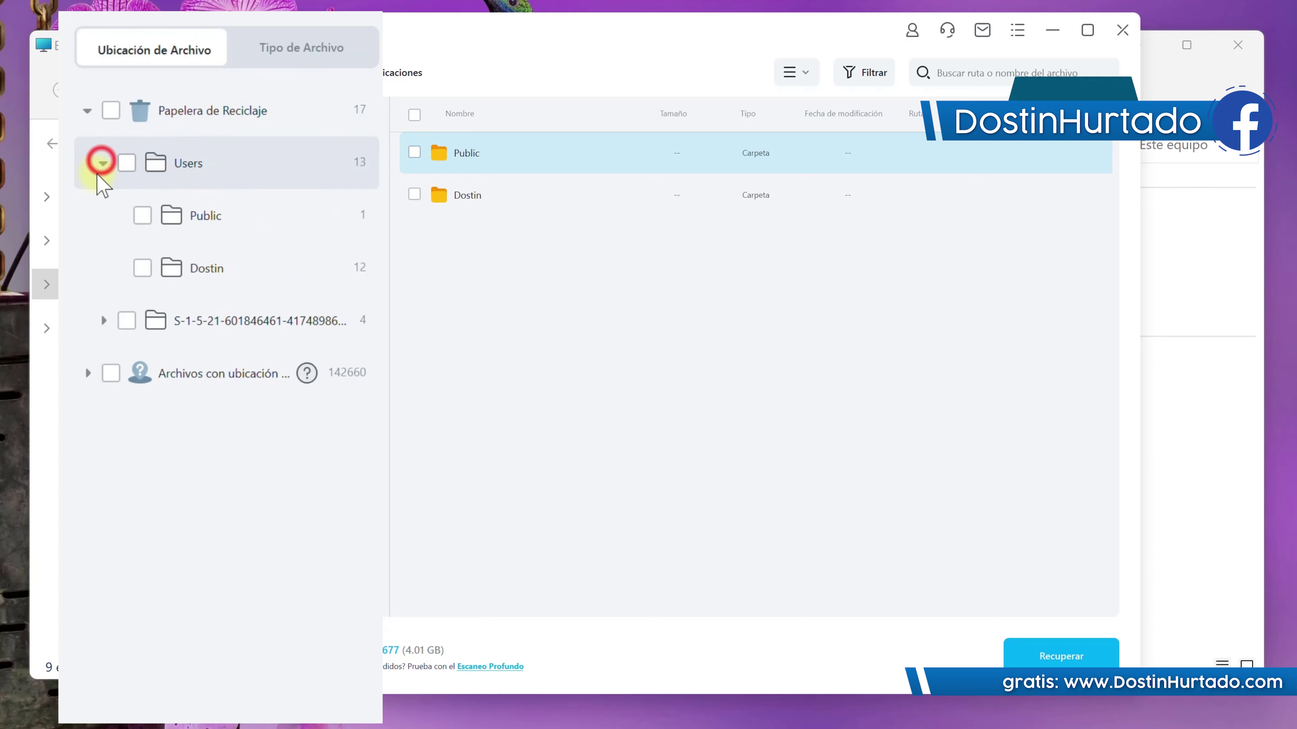
left_click(224, 271)
left_click(118, 268)
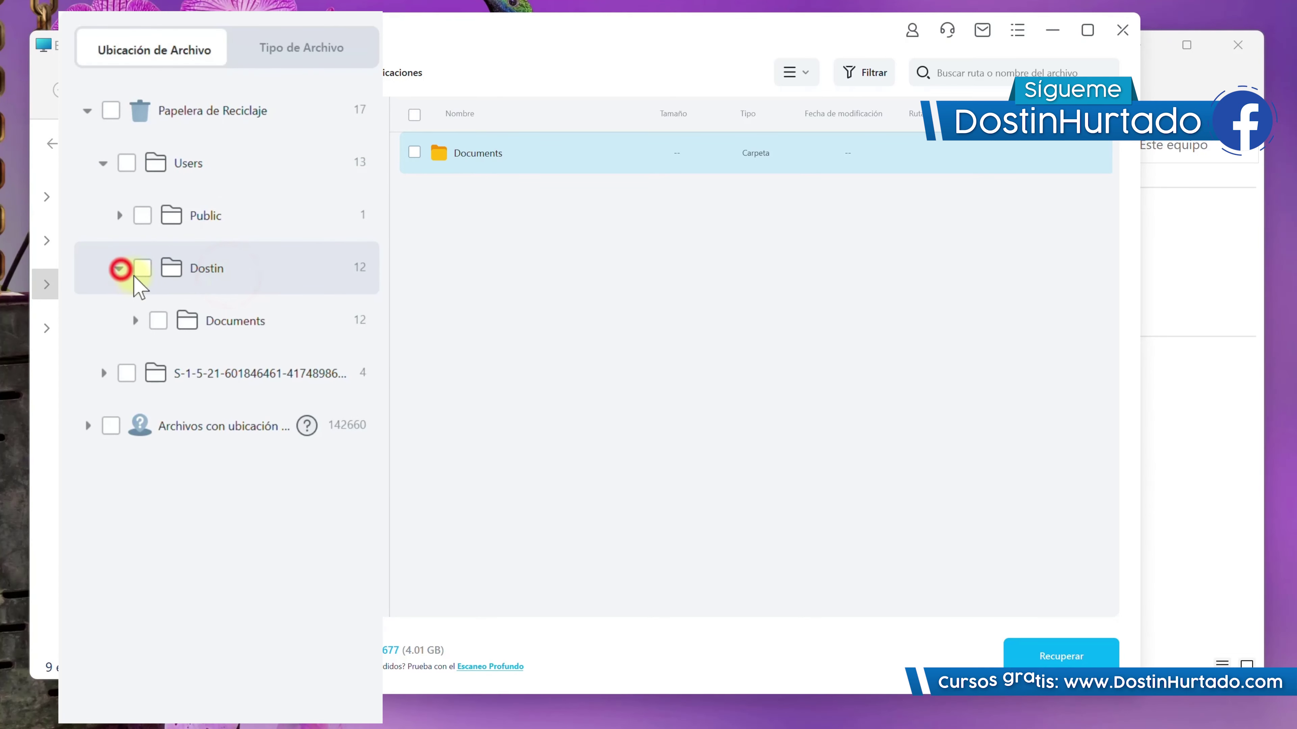
left_click(240, 322)
left_click(135, 321)
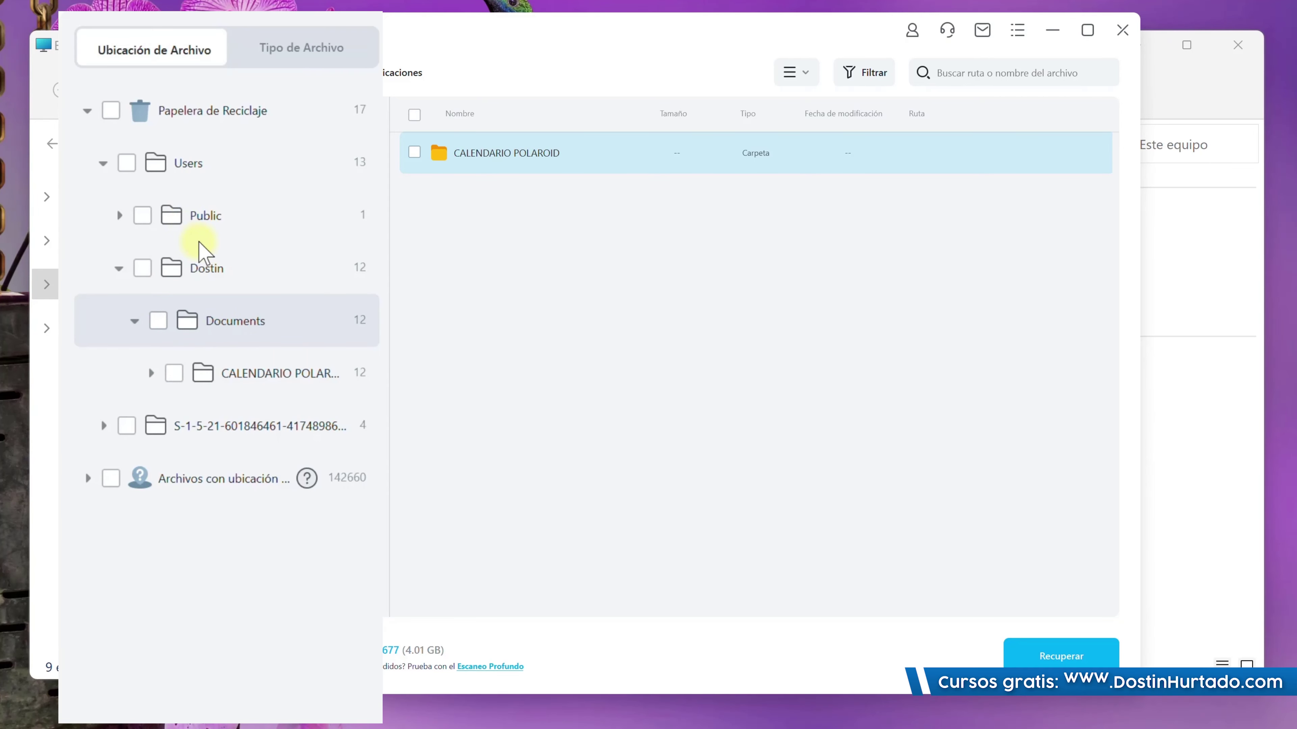
Group the found files by type and list the jpg images under Gráficos.
left_click(311, 51)
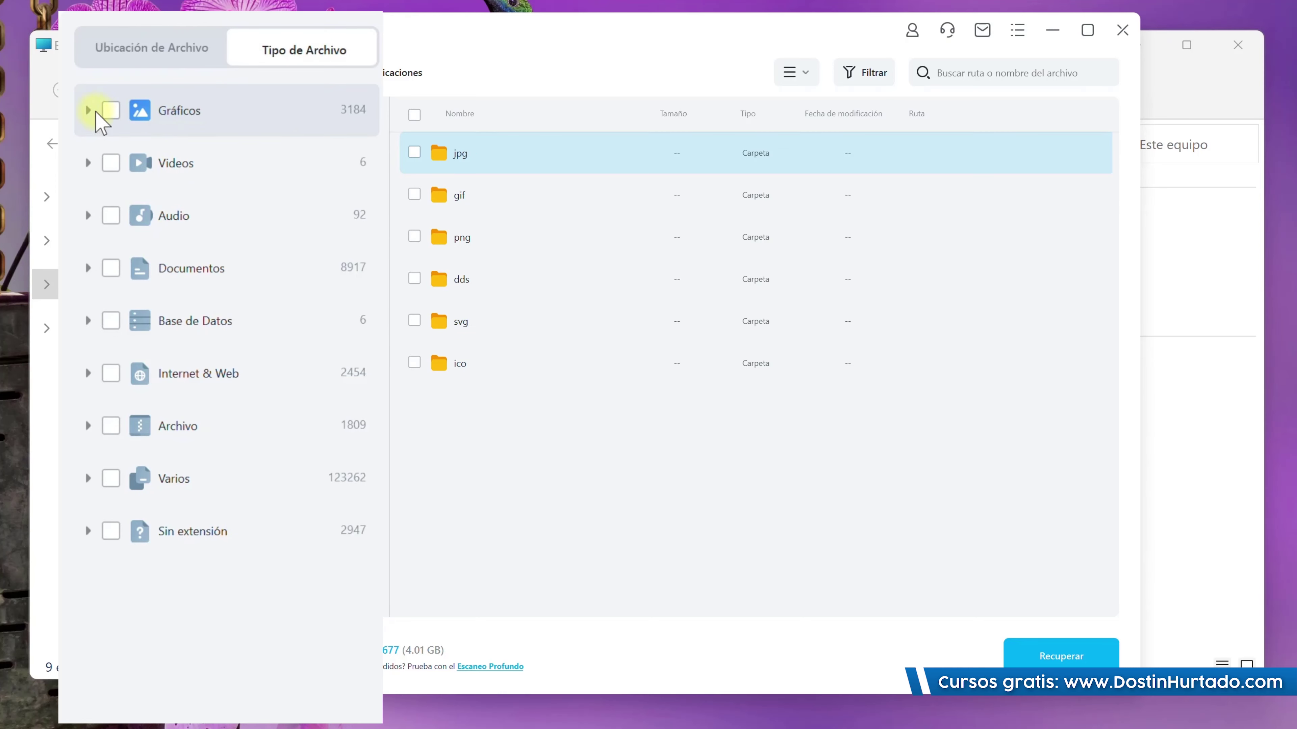
left_click(89, 110)
left_click(210, 173)
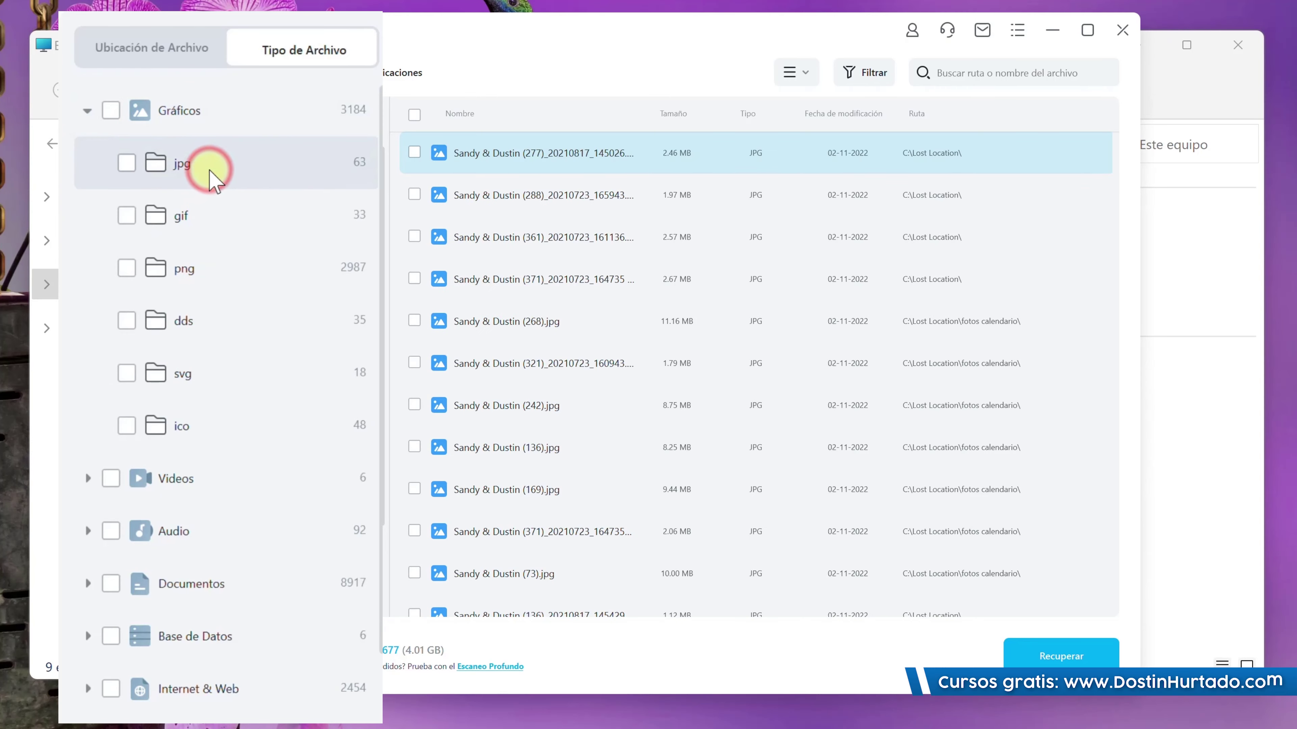
List the mp4 files under Videos and look over the remaining file type categories.
left_click(154, 480)
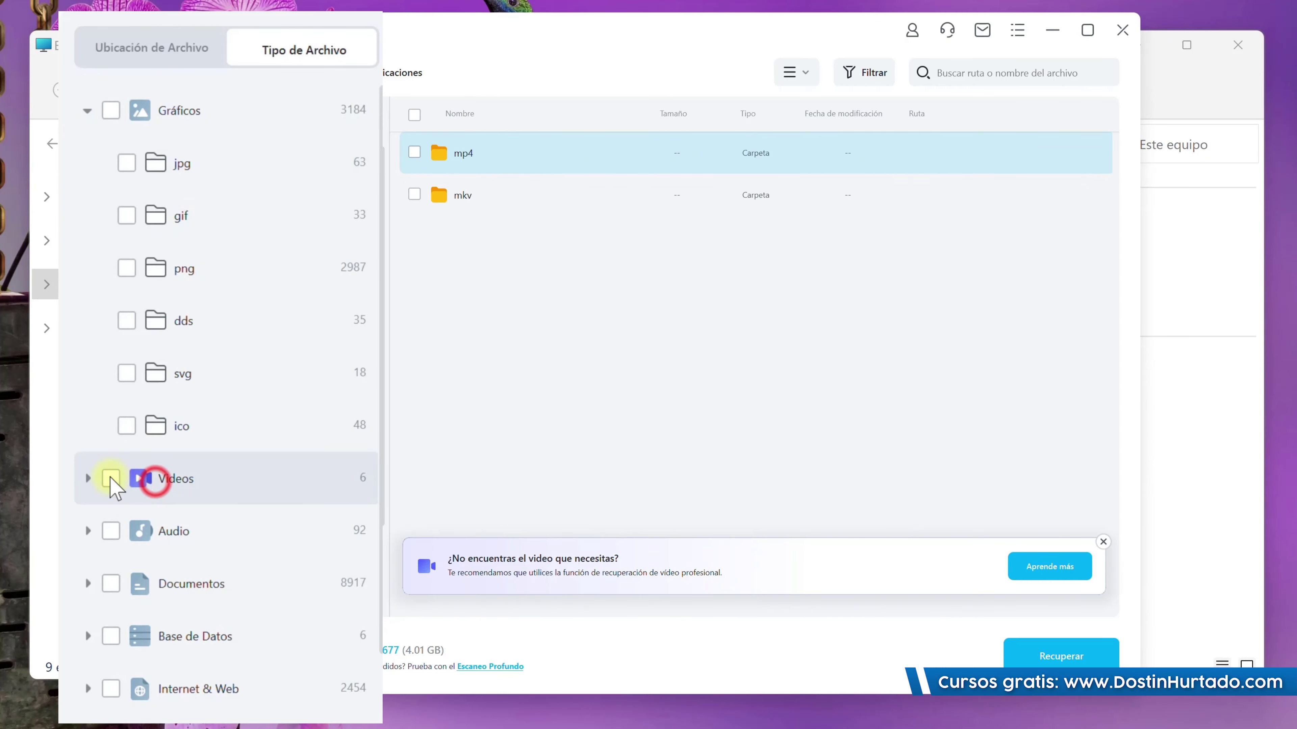
left_click(90, 477)
left_click(193, 527)
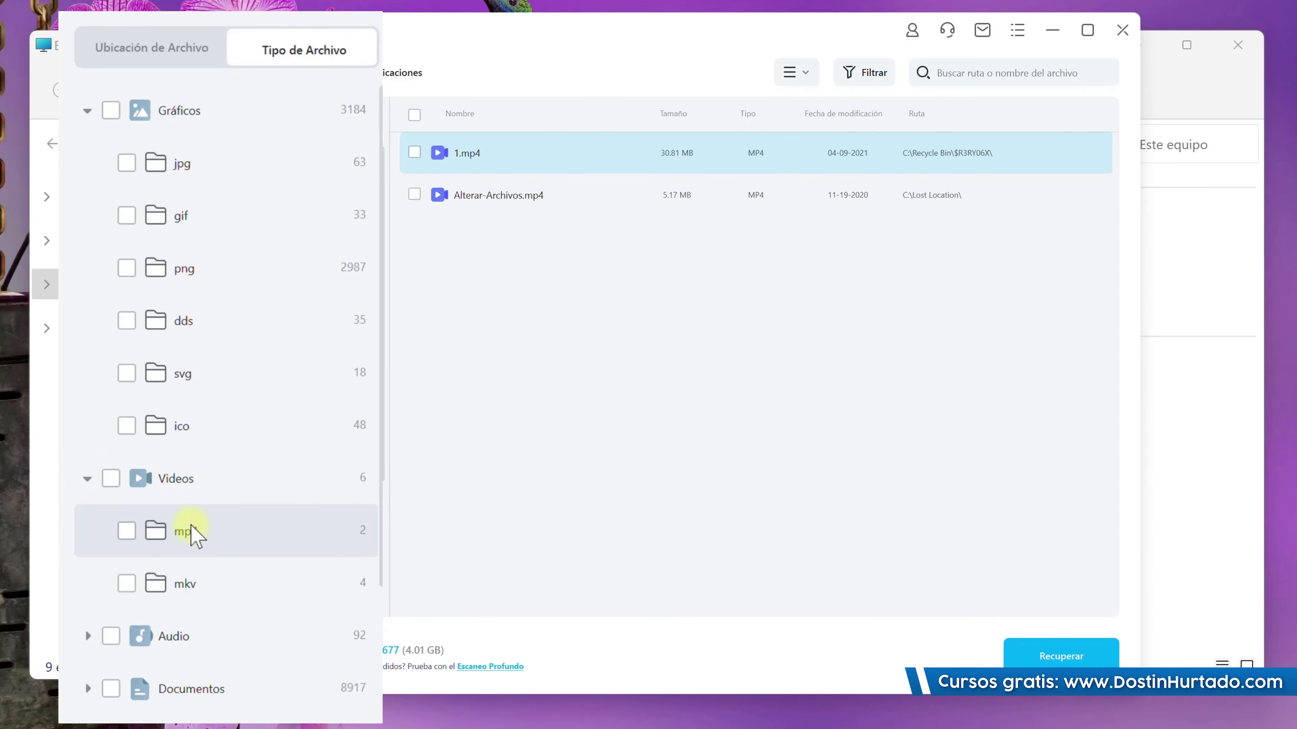
scroll(224, 498, "down", 4)
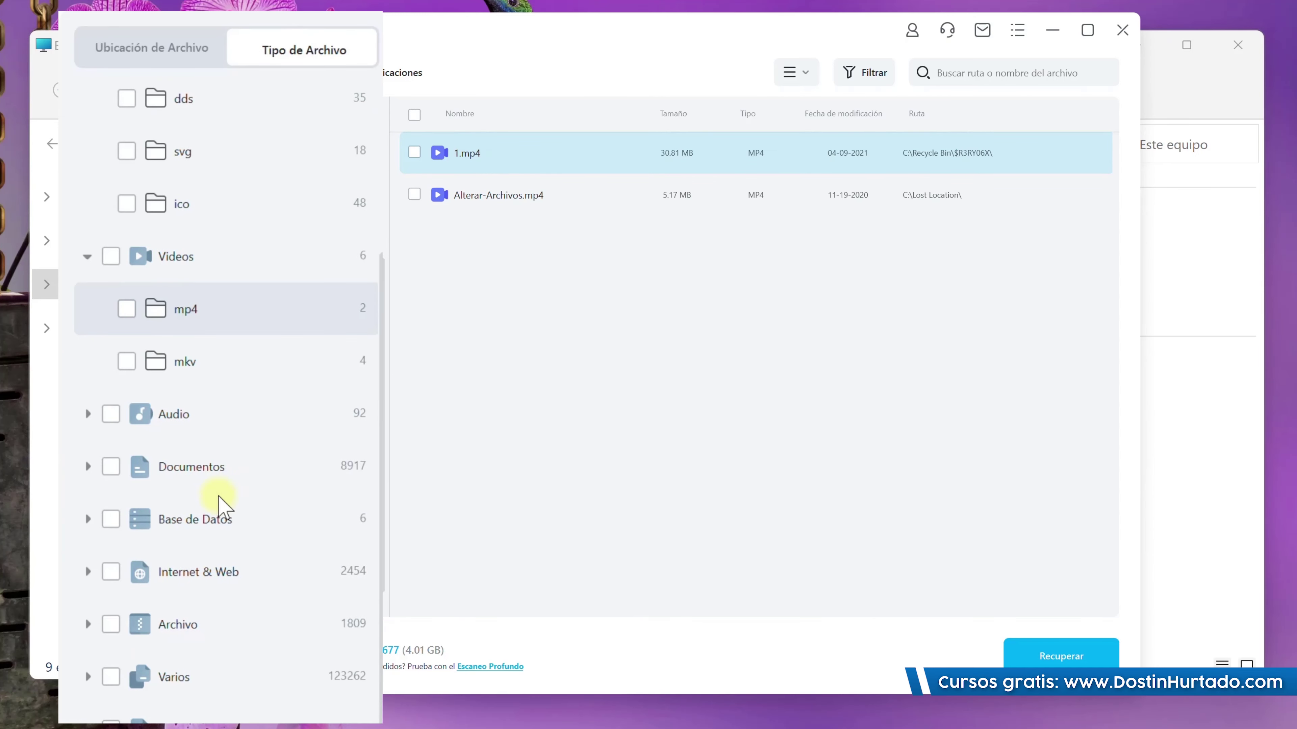
scroll(302, 434, "up", 4)
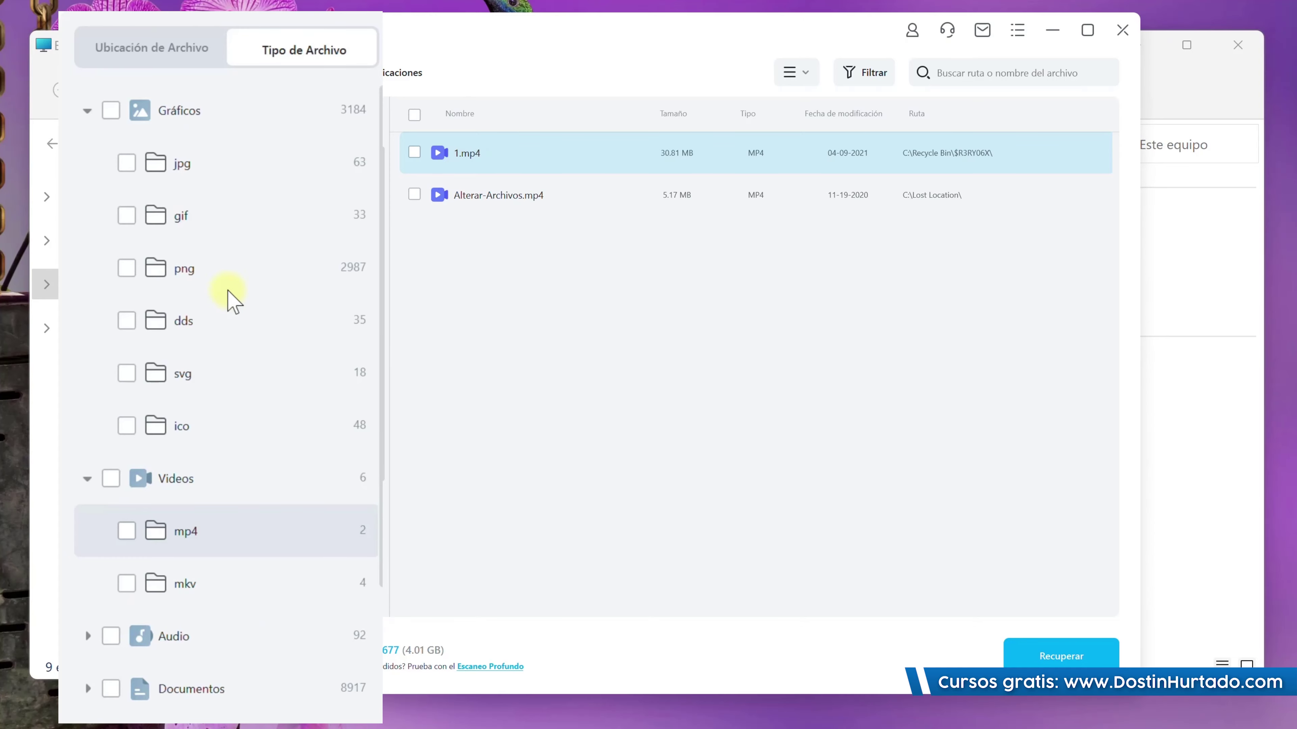
Mark the first jpg image under Gráficos for recovery and look through the rest of the jpg list.
left_click(225, 163)
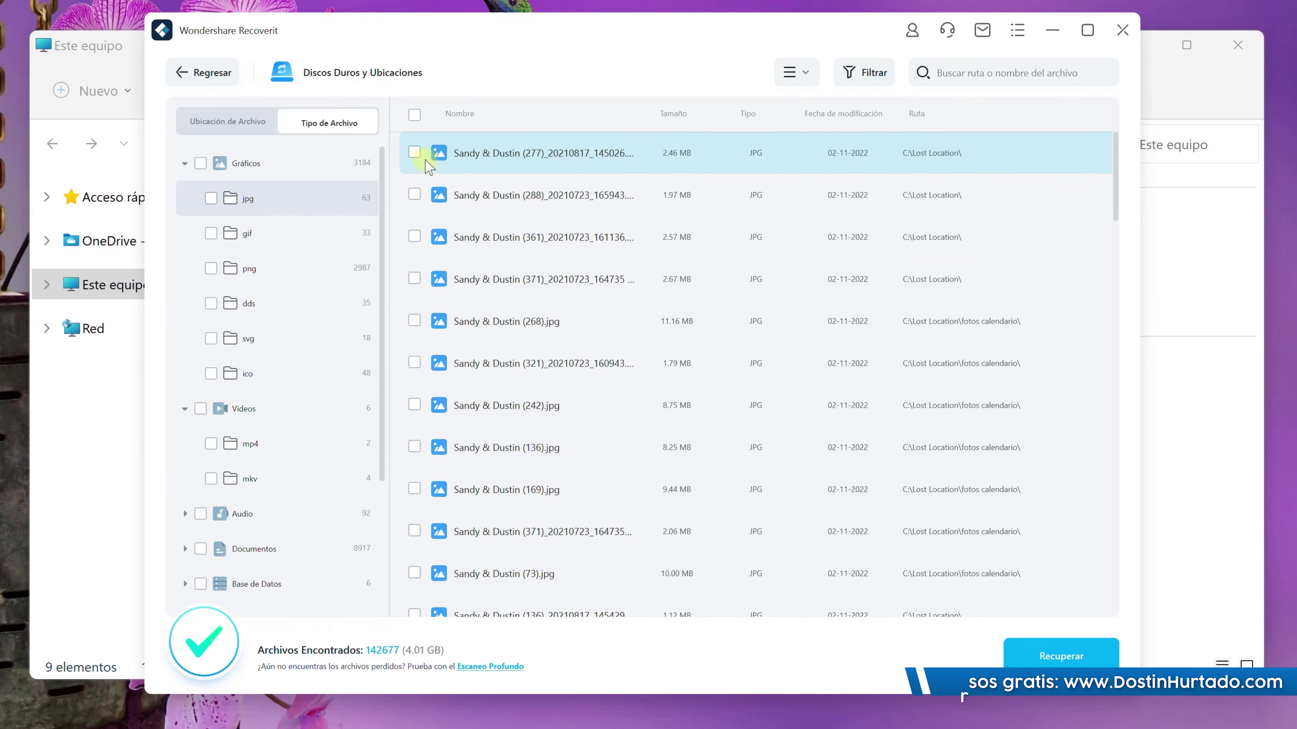
left_click(414, 152)
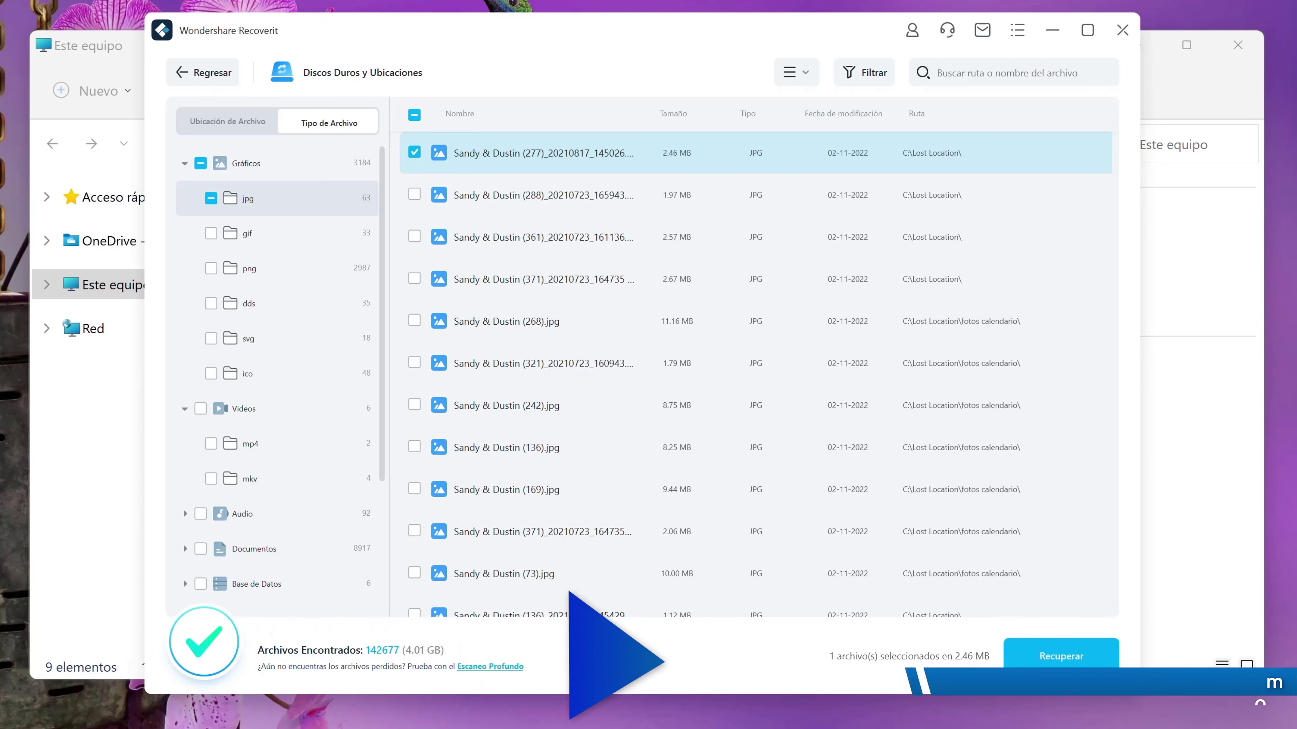
scroll(882, 349, "down", 3)
scroll(881, 349, "down", 10)
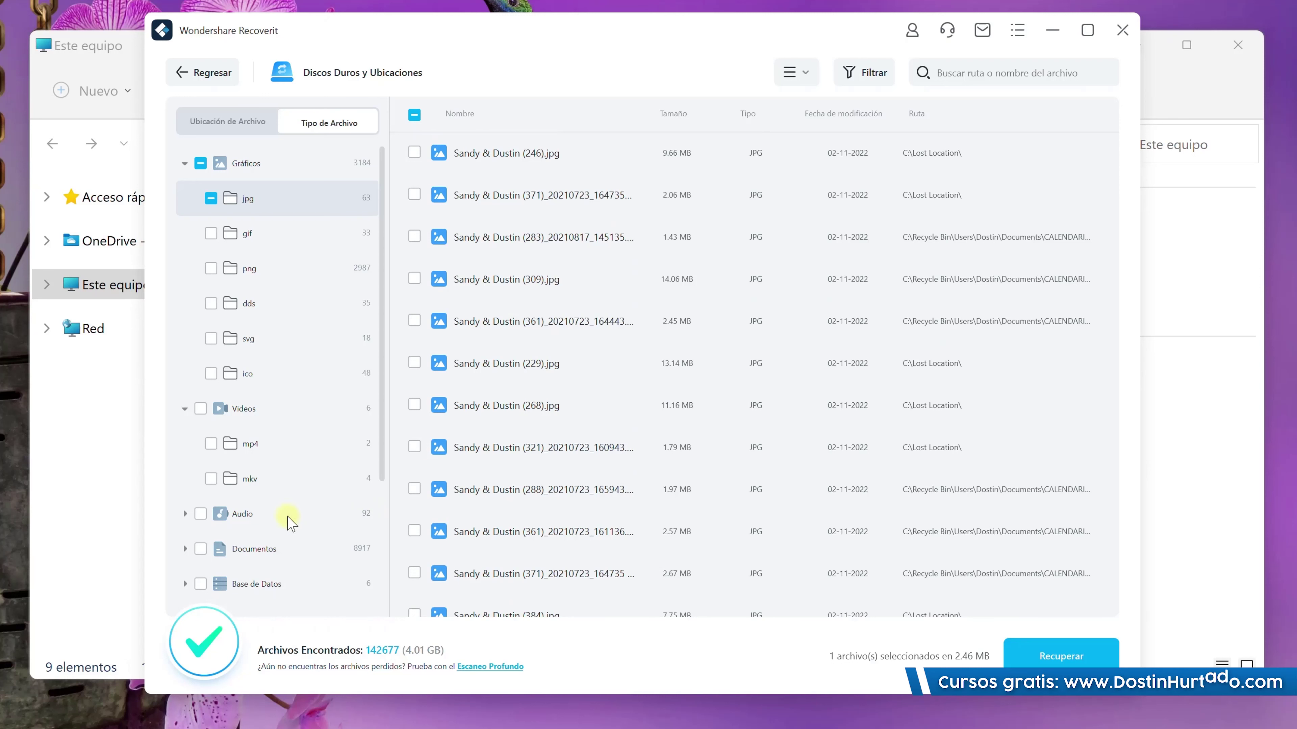
Expand the Documentos category and list its docx files.
left_click(286, 548)
left_click(185, 551)
scroll(271, 459, "down", 4)
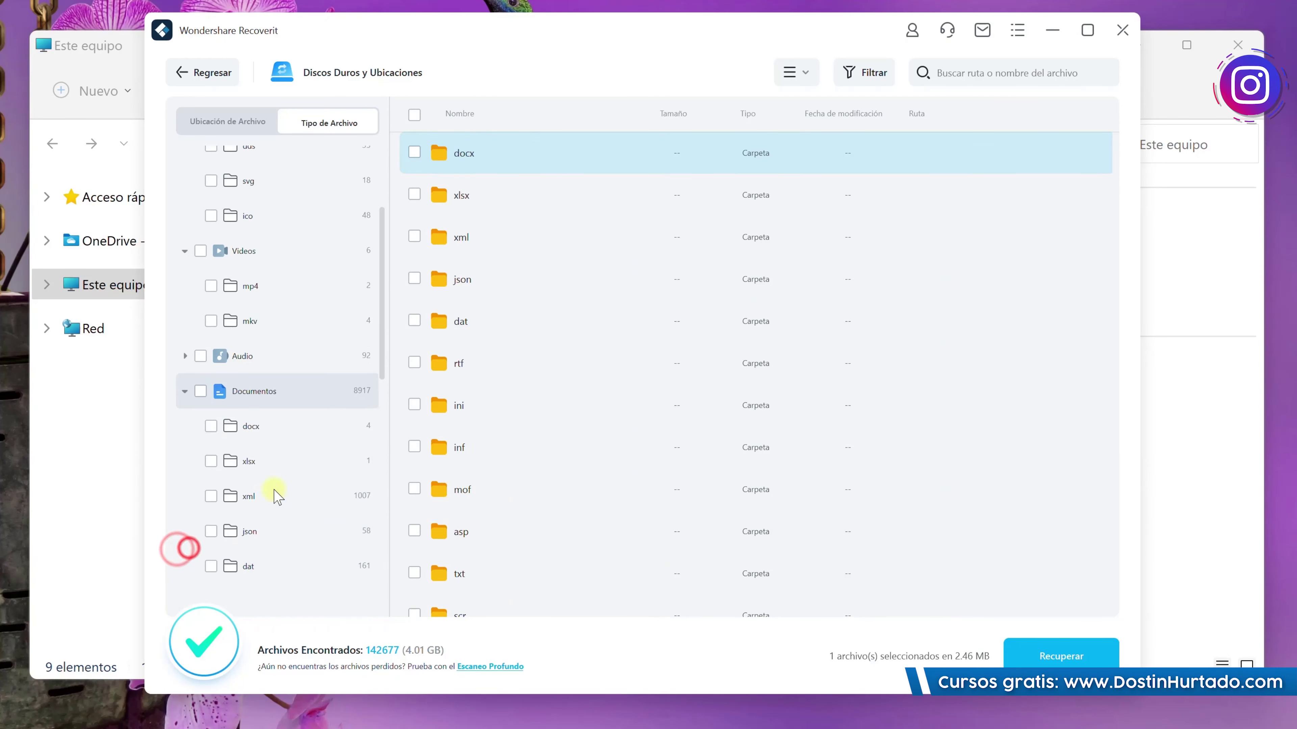
left_click(313, 380)
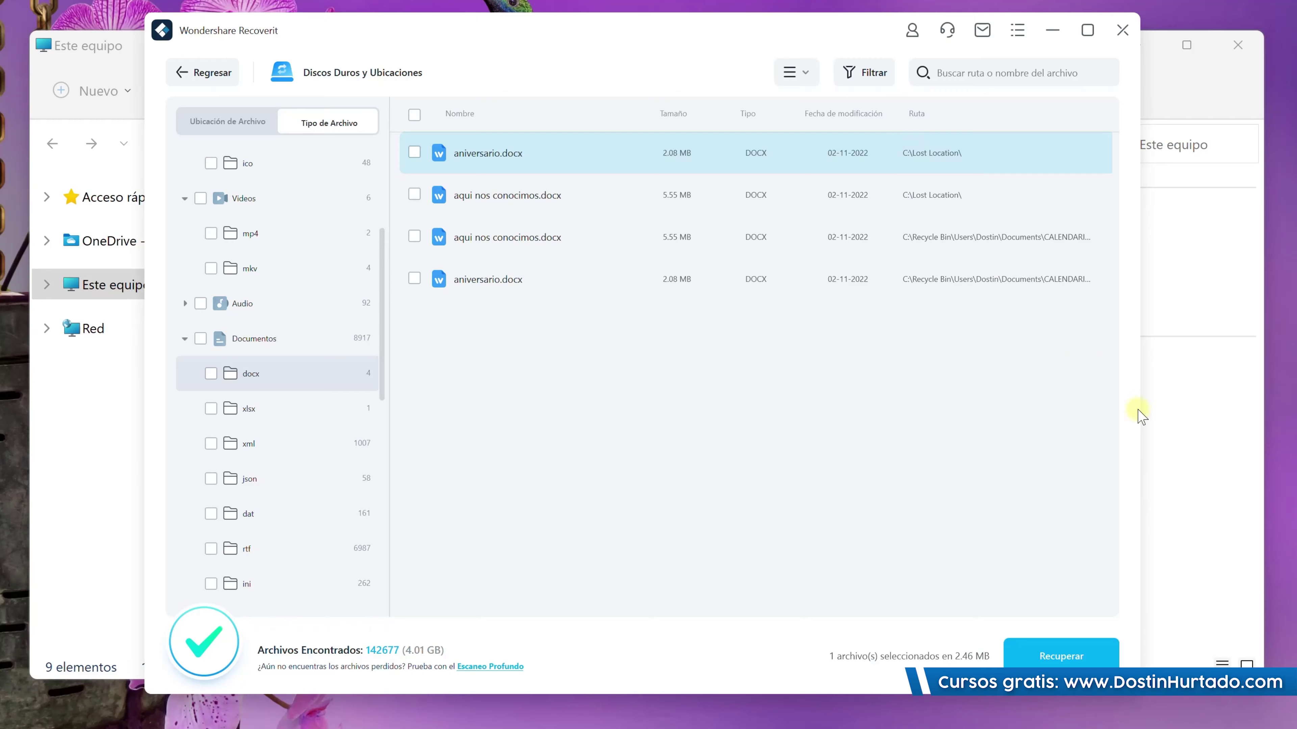
Switch to File Explorer to examine the Windows (C:) drive, and return to the recovery results.
left_click(1195, 435)
left_click_drag(396, 476, 275, 378)
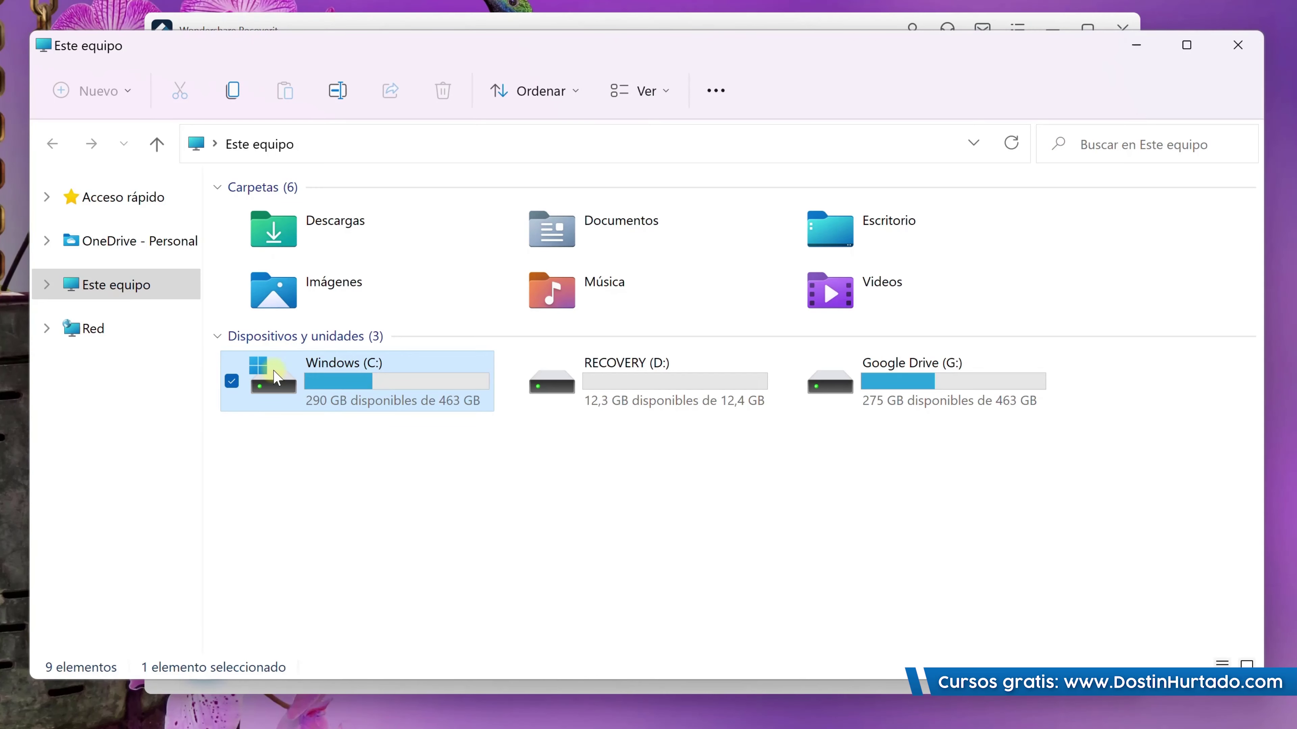
left_click_drag(431, 449, 309, 378)
left_click(529, 29)
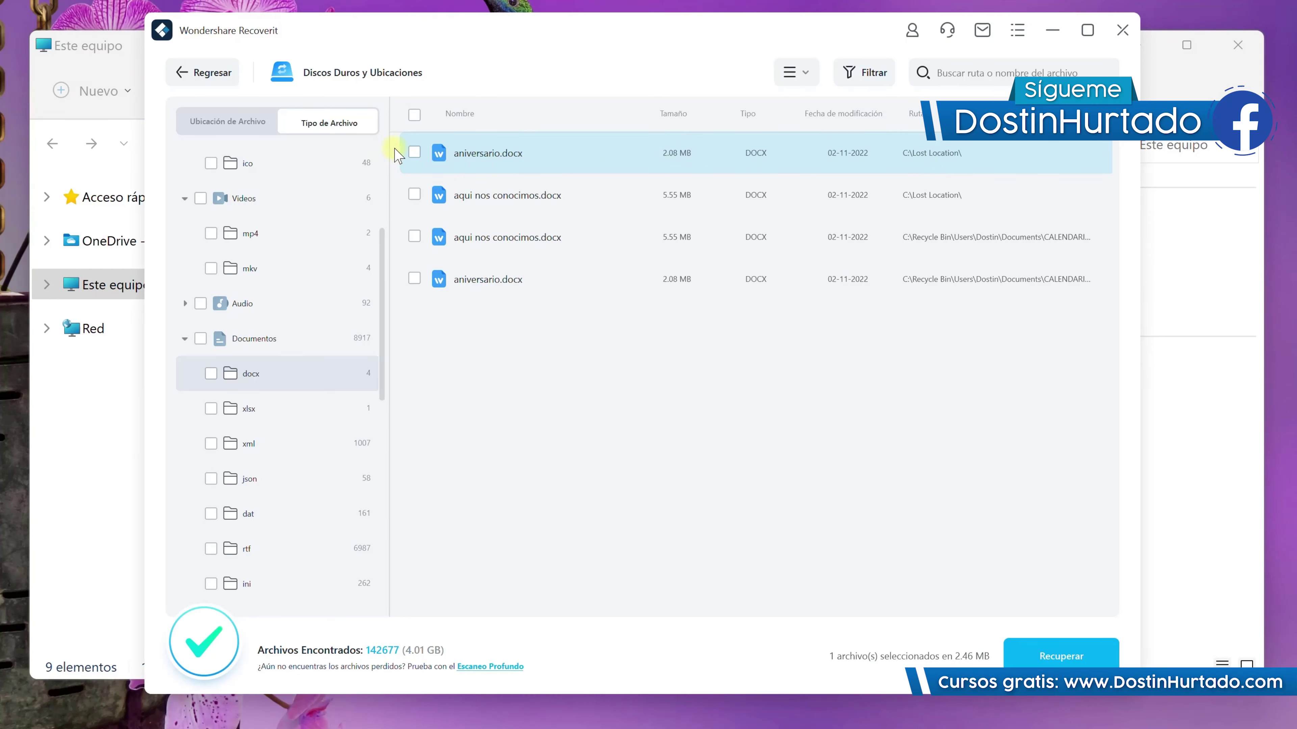
Mark the first aniversario.docx for recovery and choose Windows(C:) as the save location.
left_click(414, 153)
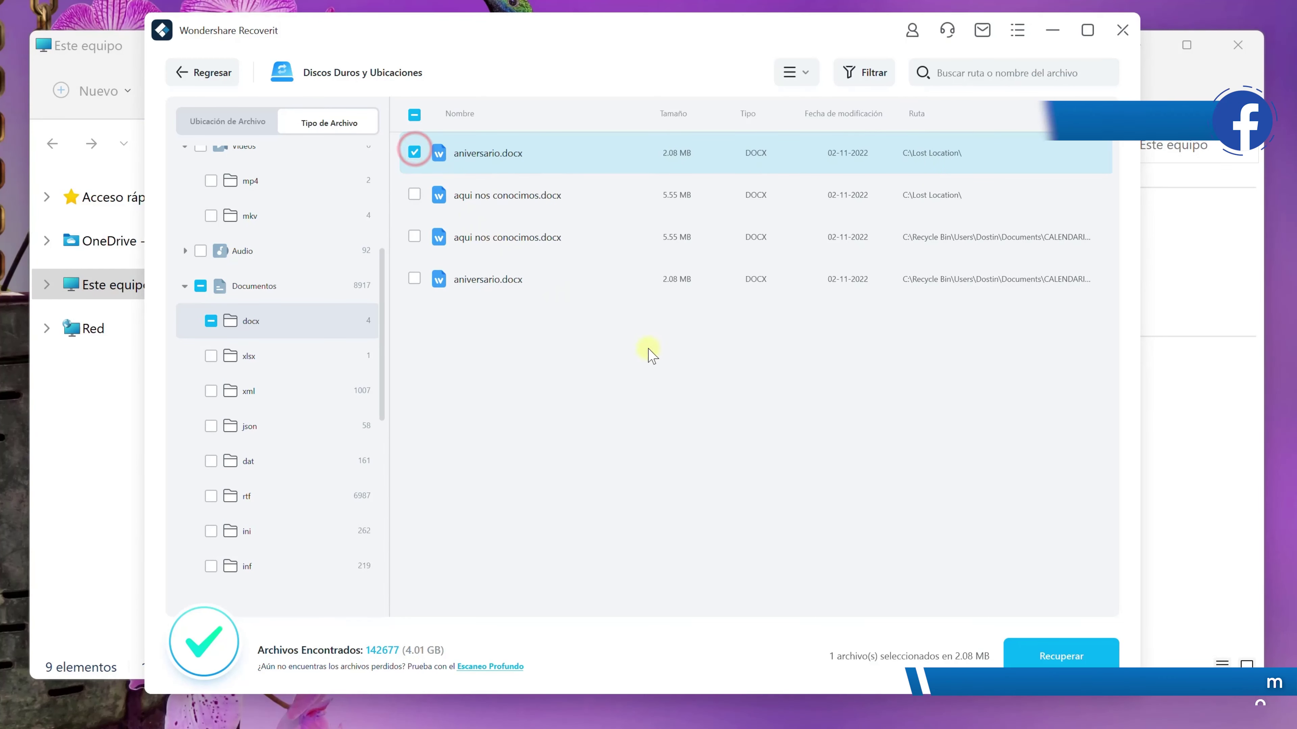
left_click(1040, 653)
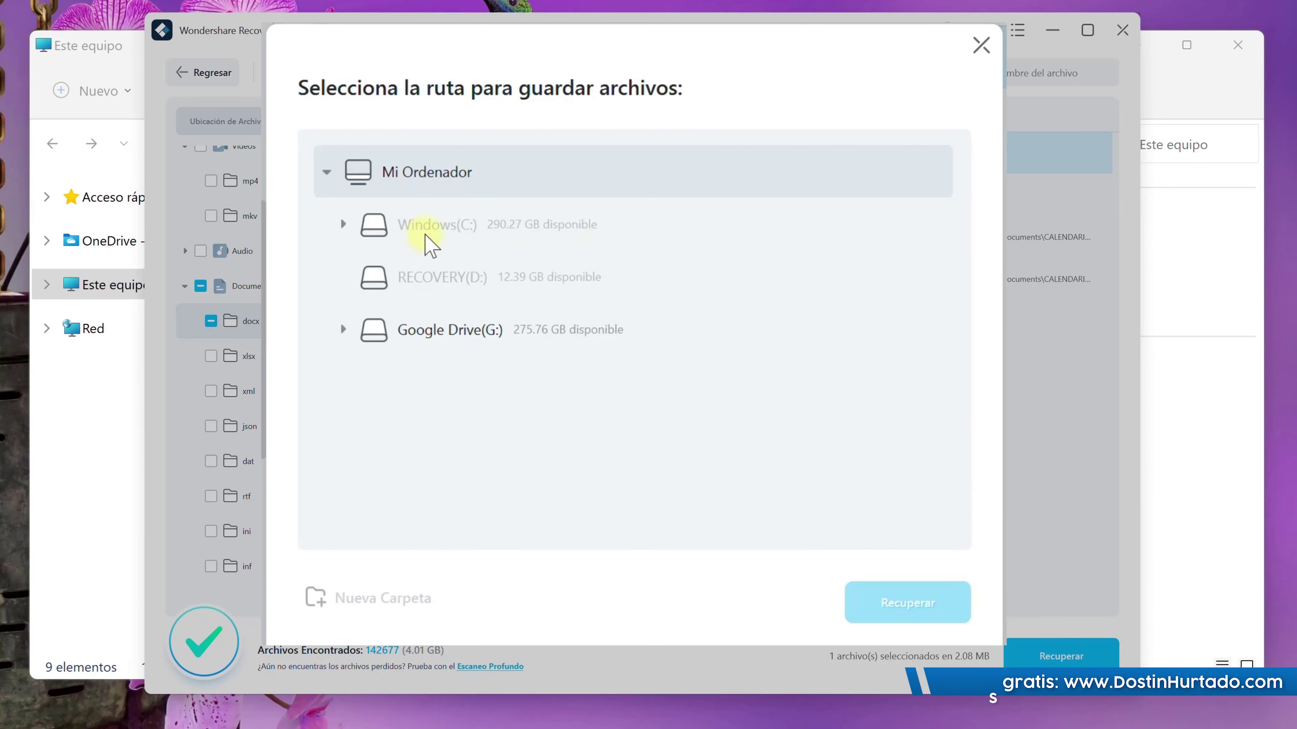
left_click(427, 234)
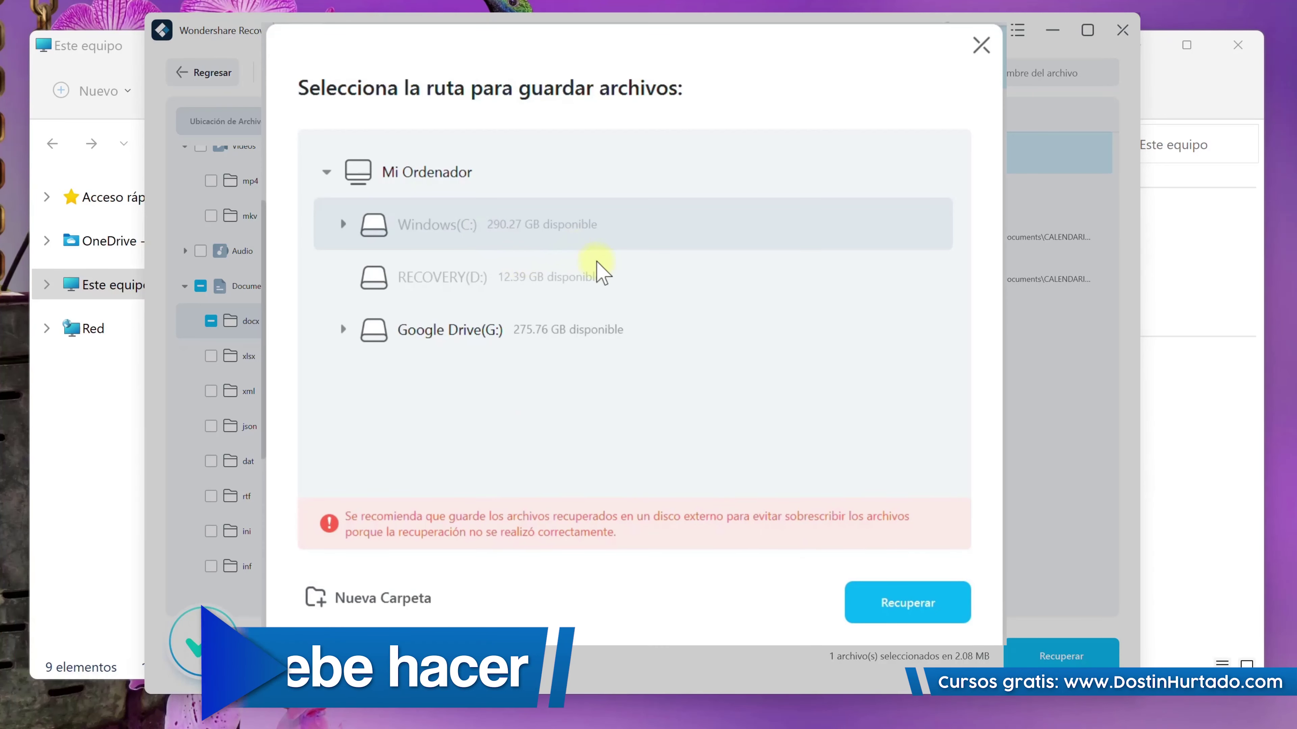
Examine the C:, D: and G: drives in File Explorer, then return to Recoverit and cancel the save location choice.
left_click(1170, 457)
left_click_drag(376, 433, 326, 387)
mouse_move(318, 395)
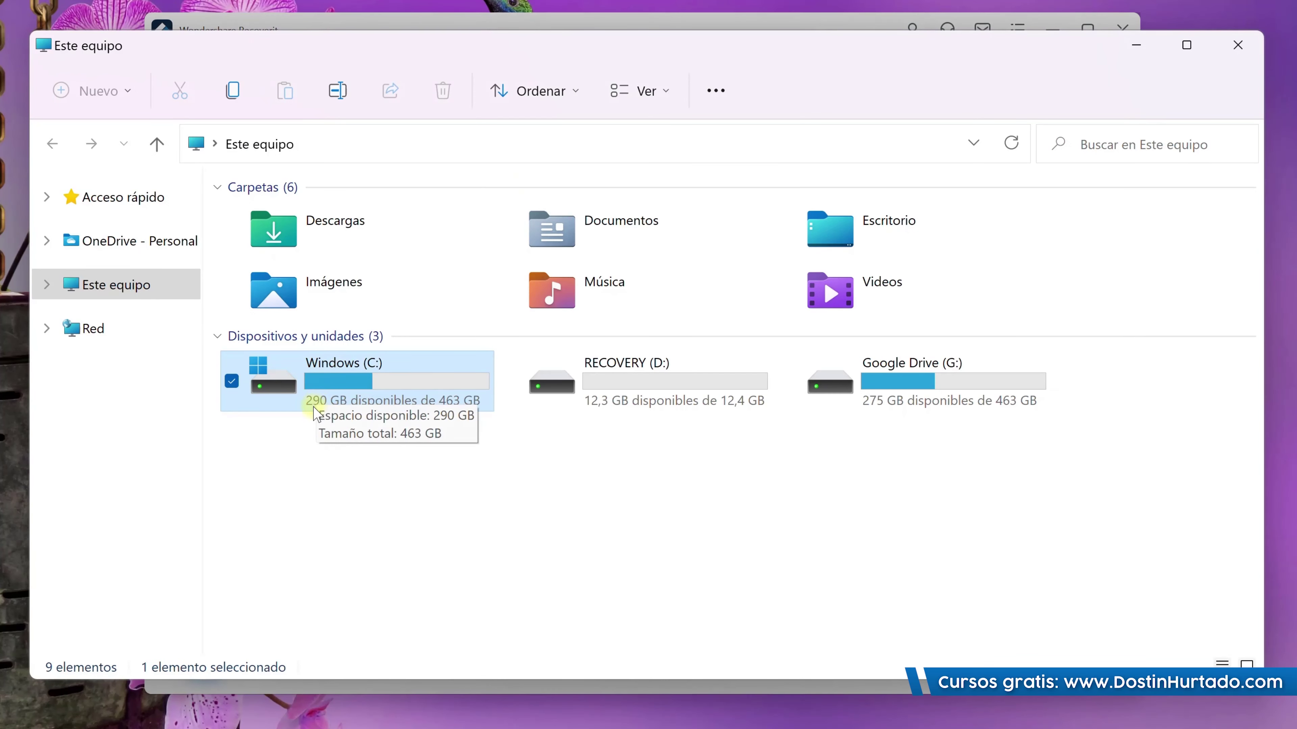
left_click_drag(586, 471, 1001, 395)
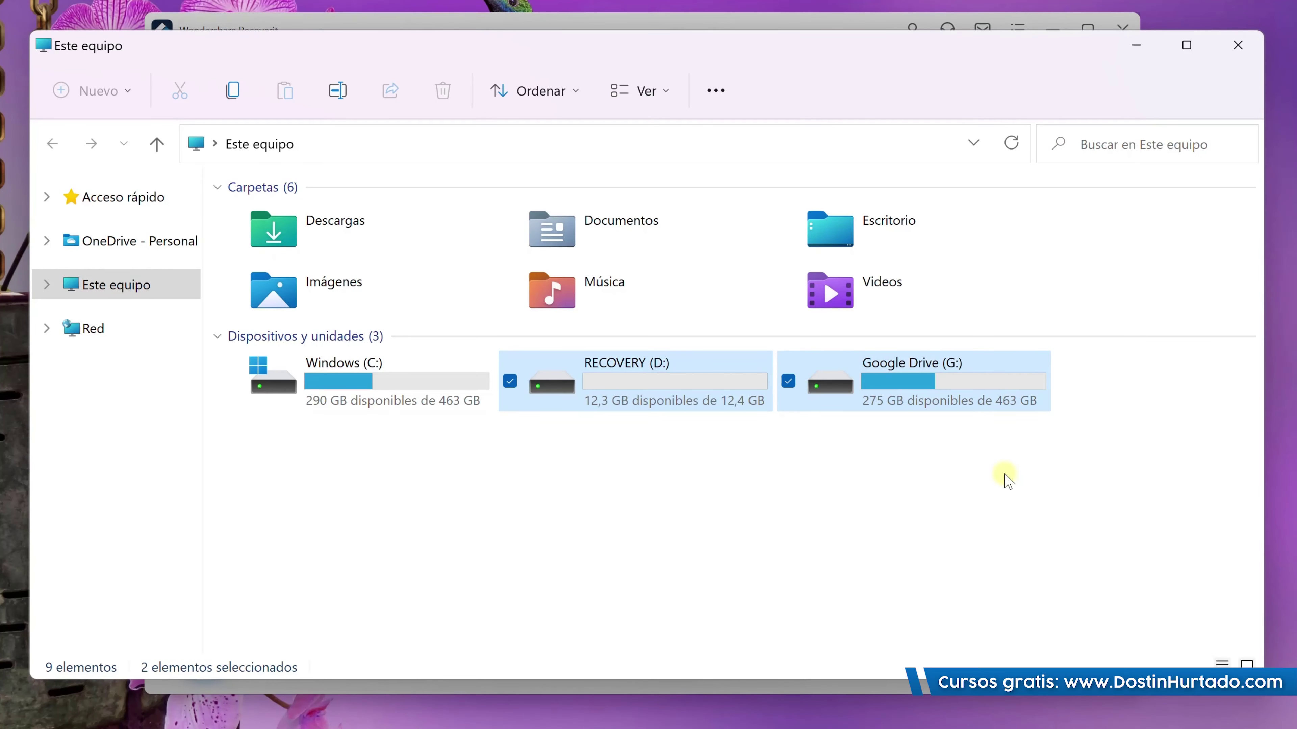
left_click_drag(374, 494, 338, 366)
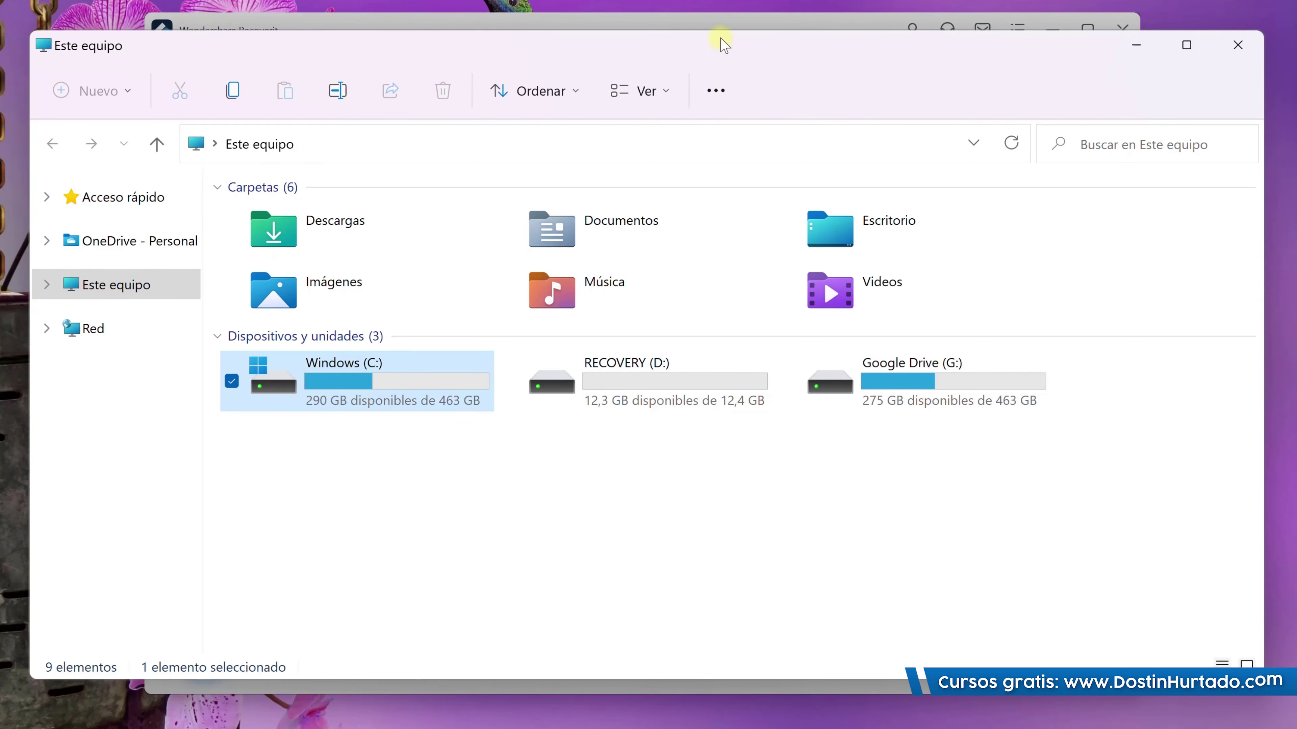
left_click(735, 18)
left_click(861, 145)
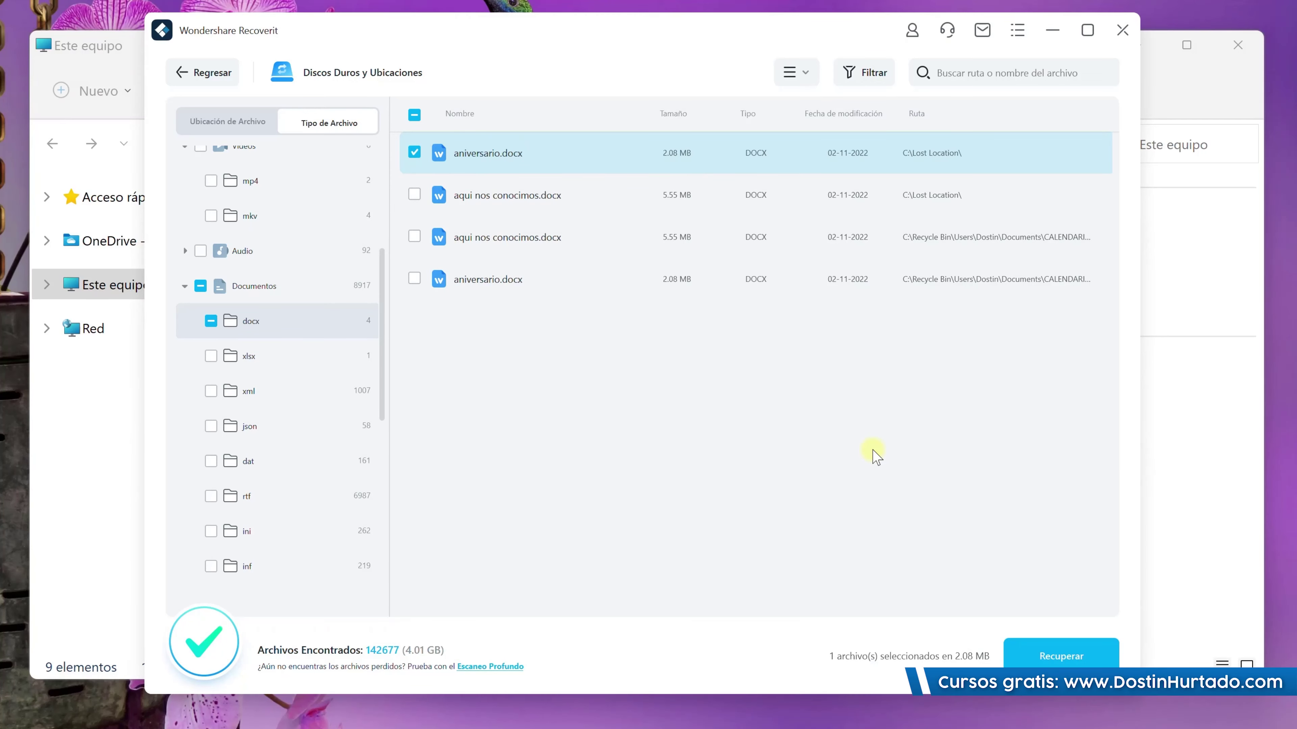
Switch to File Explorer to examine the Windows (C:) drive again, and return to the Recoverit results.
left_click(1196, 441)
left_click_drag(1057, 428, 697, 446)
left_click_drag(389, 461, 277, 371)
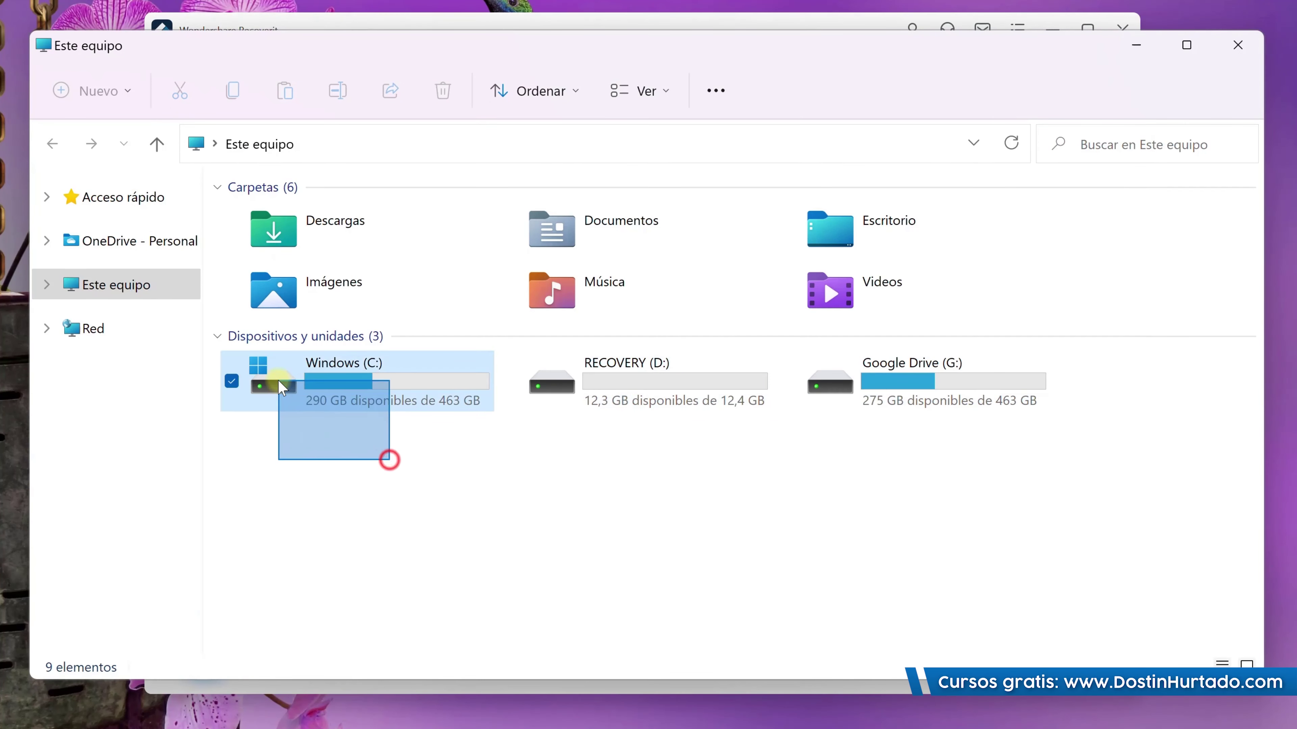
left_click(592, 689)
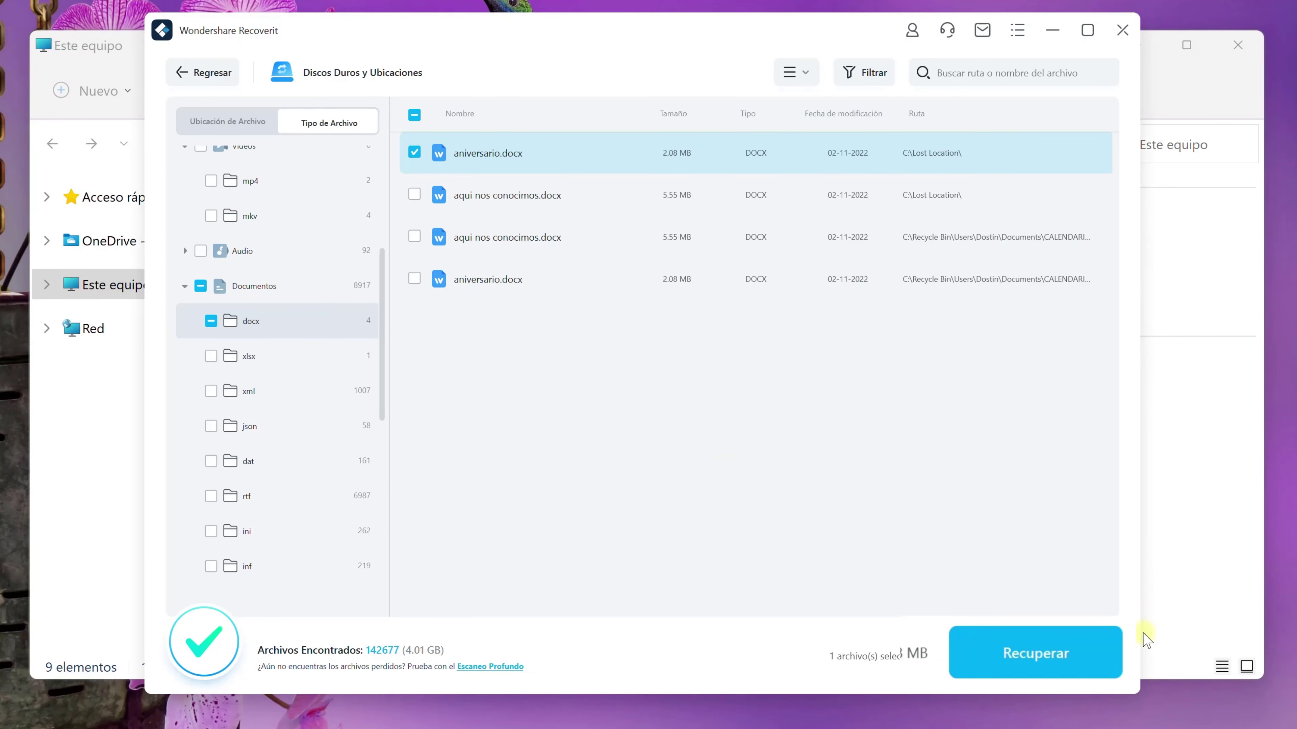
Try Google Drive(G:) as the save location for the marked aniversario.docx, and close the save location choice without recovering.
left_click(1042, 664)
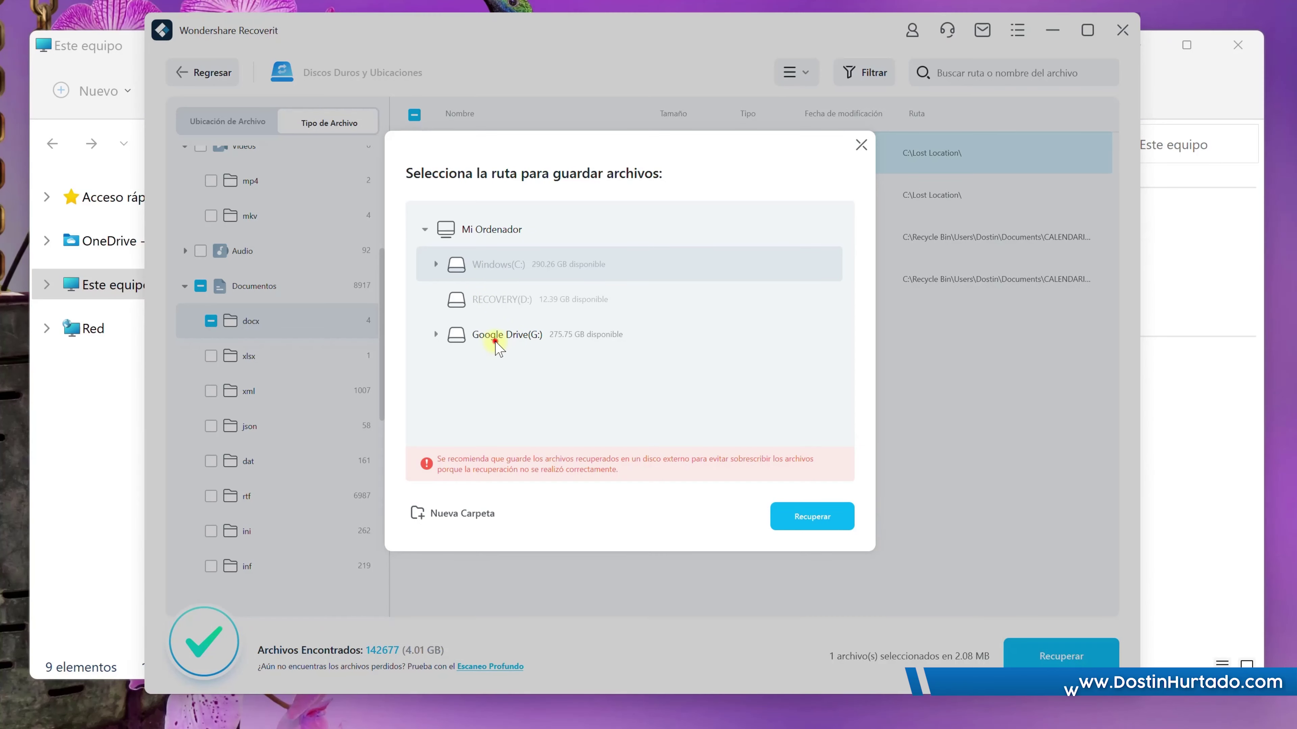
left_click(494, 340)
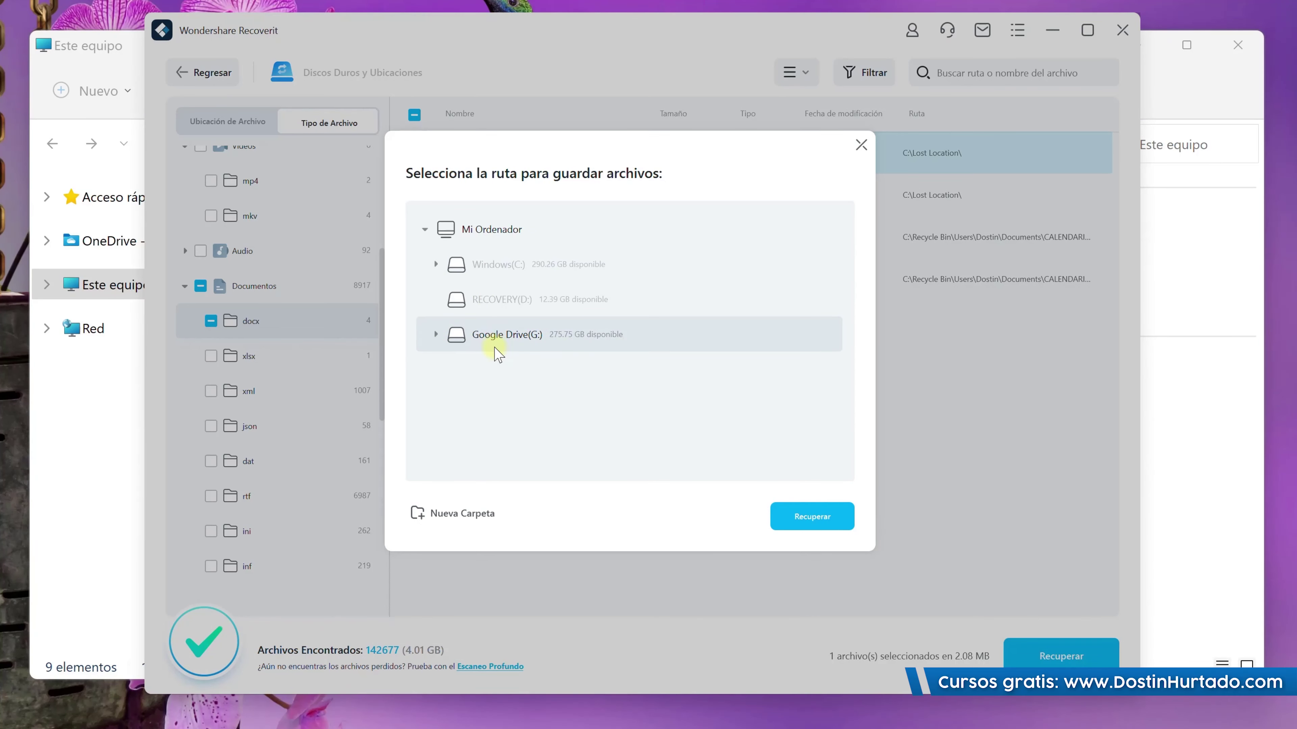
left_click(861, 145)
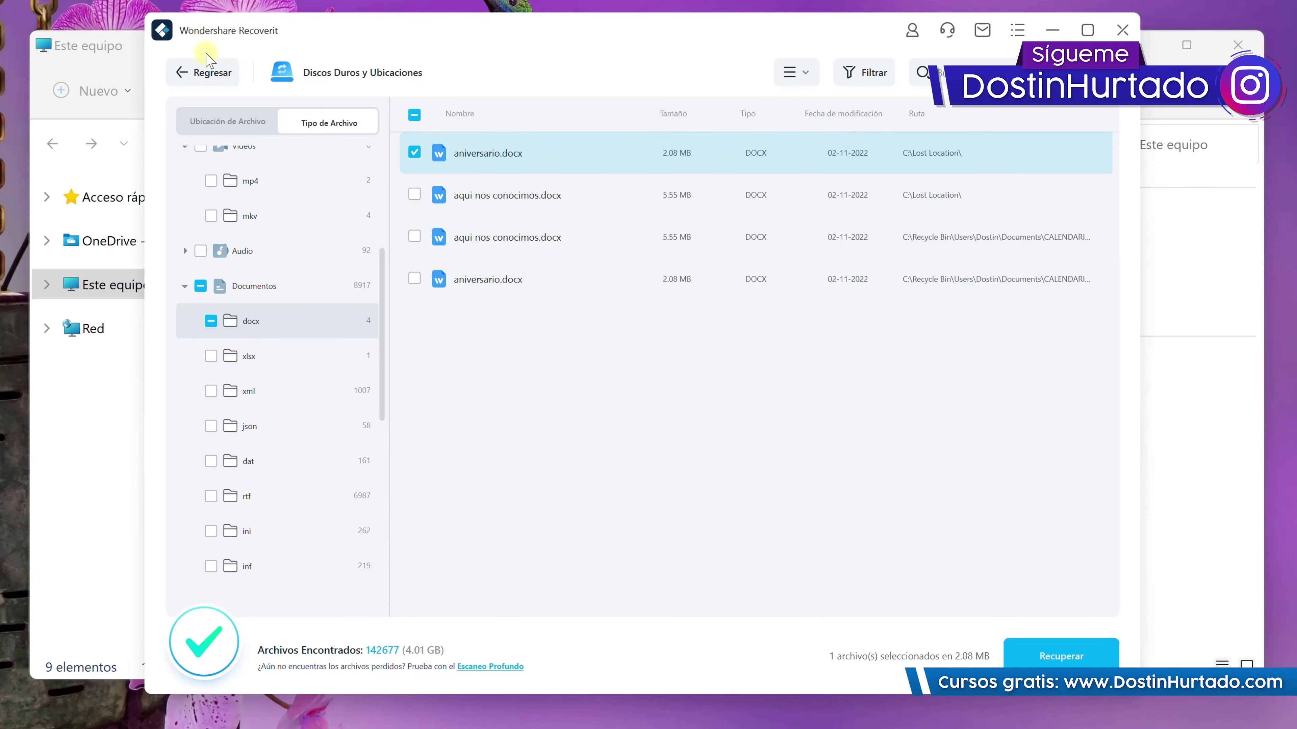
Abandon the current scan results and return to Recoverit's main page.
left_click(199, 73)
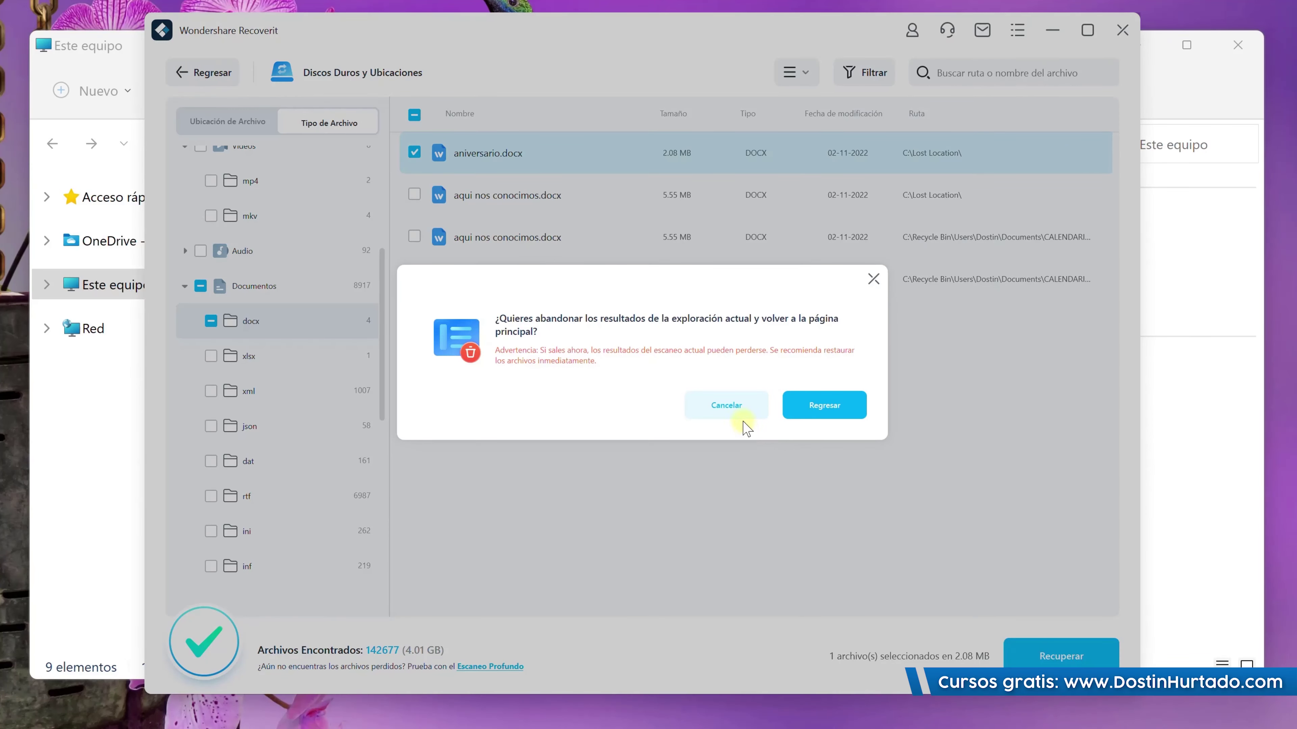
left_click(810, 409)
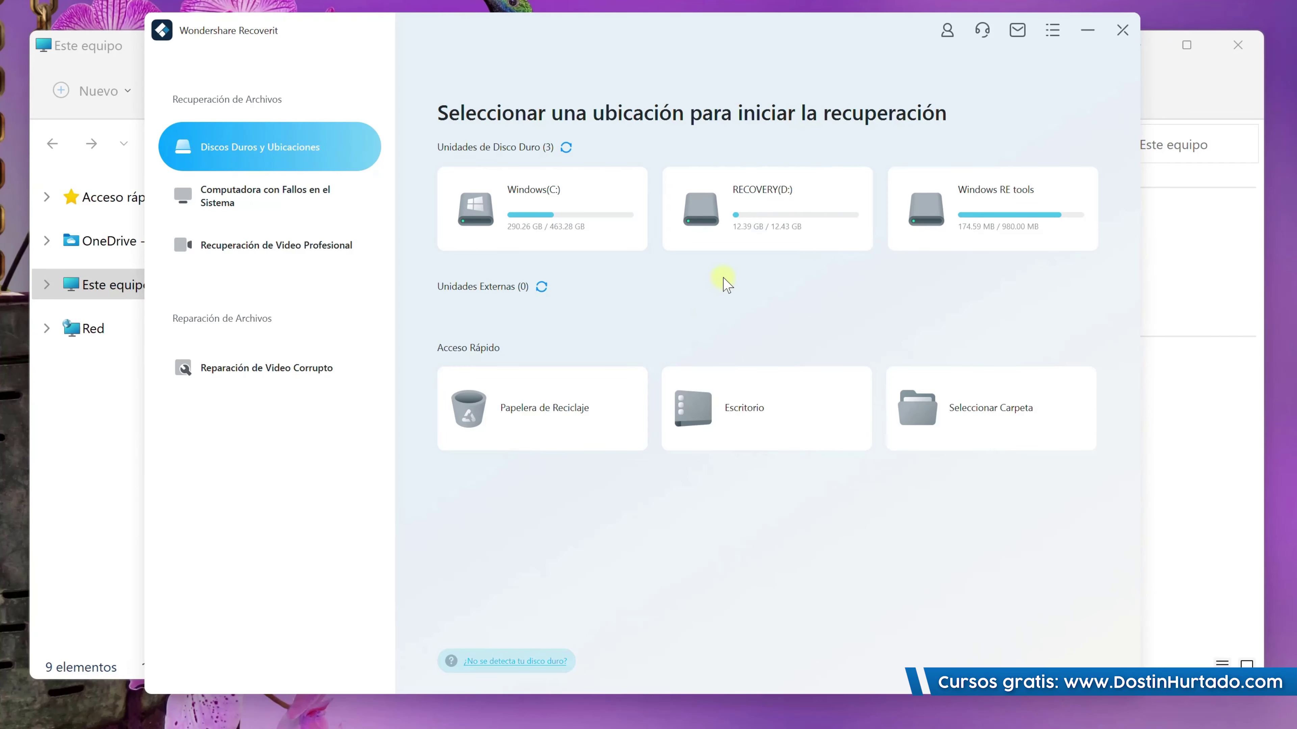
Examine the corrupt video repair tool and its video file picker, without adding a file.
left_click(283, 376)
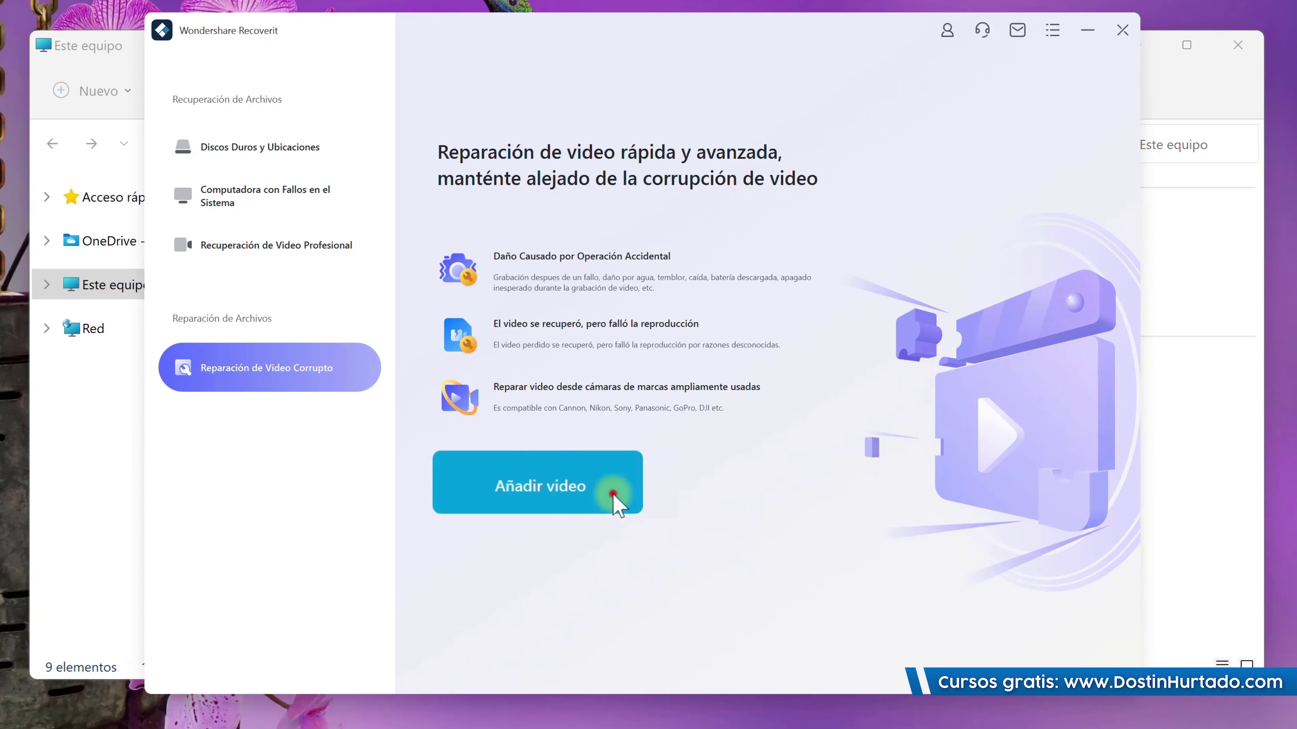
left_click(611, 493)
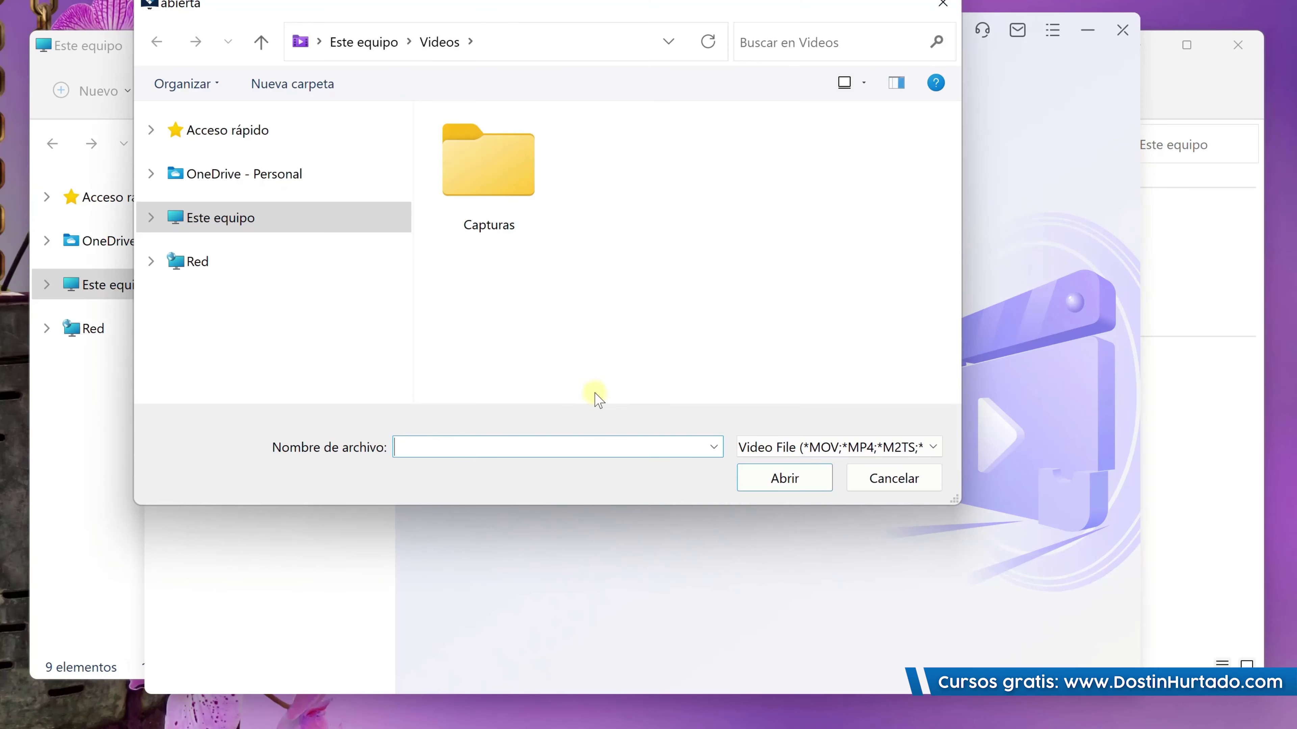
left_click(899, 479)
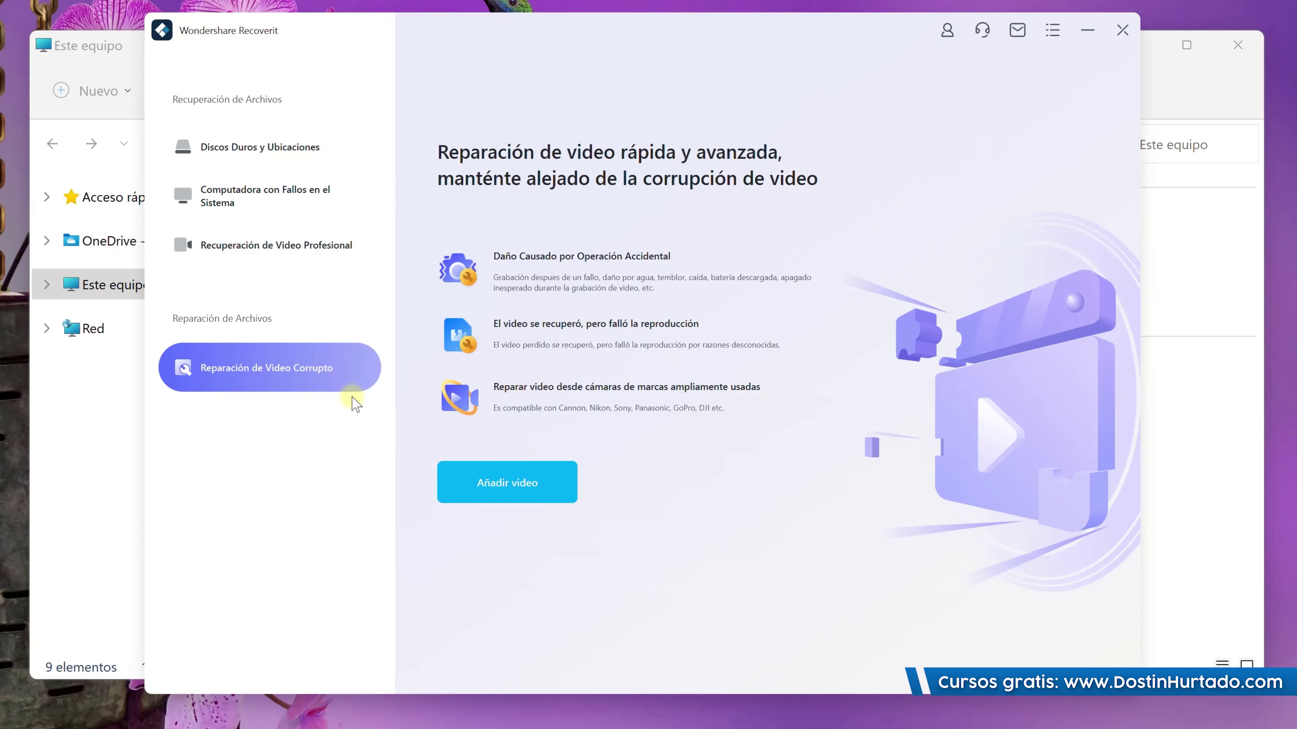
left_click(301, 149)
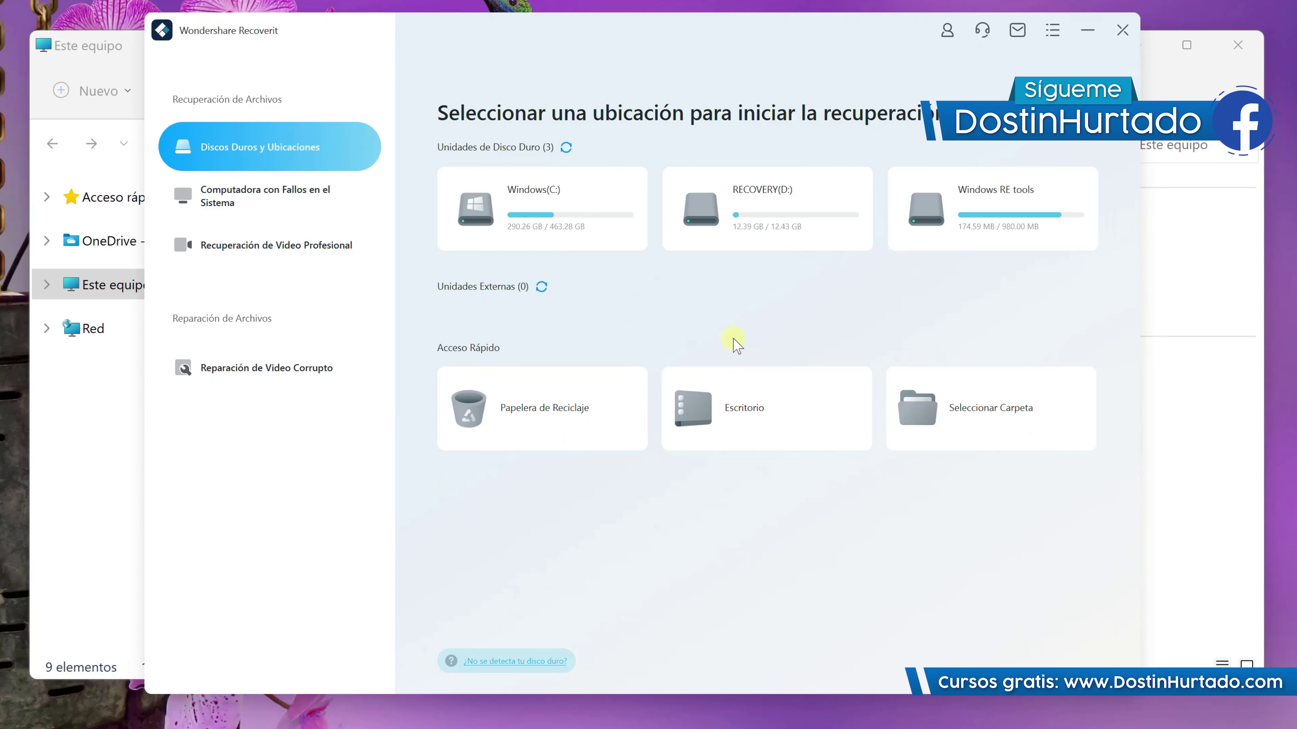
left_click(263, 350)
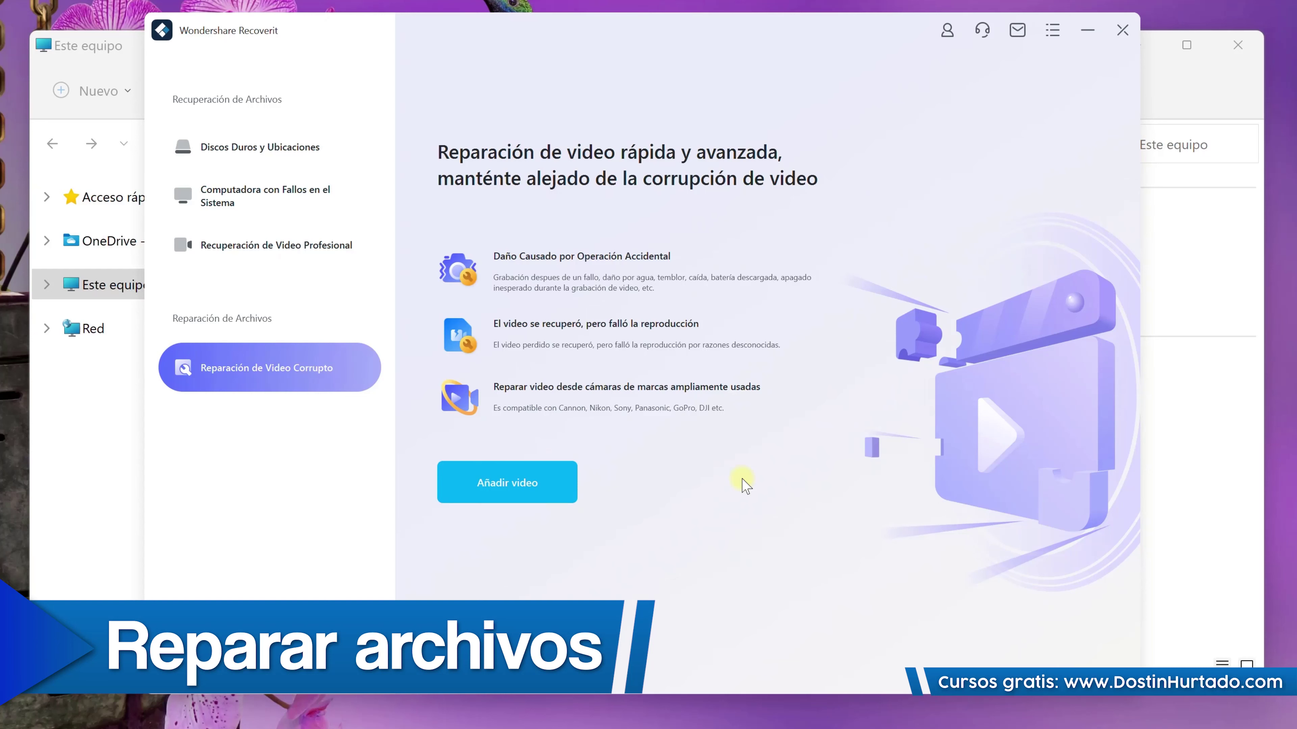
Start a professional video recovery scan of the Windows(C:) drive for the MP4 and 3GP formats only.
left_click(323, 246)
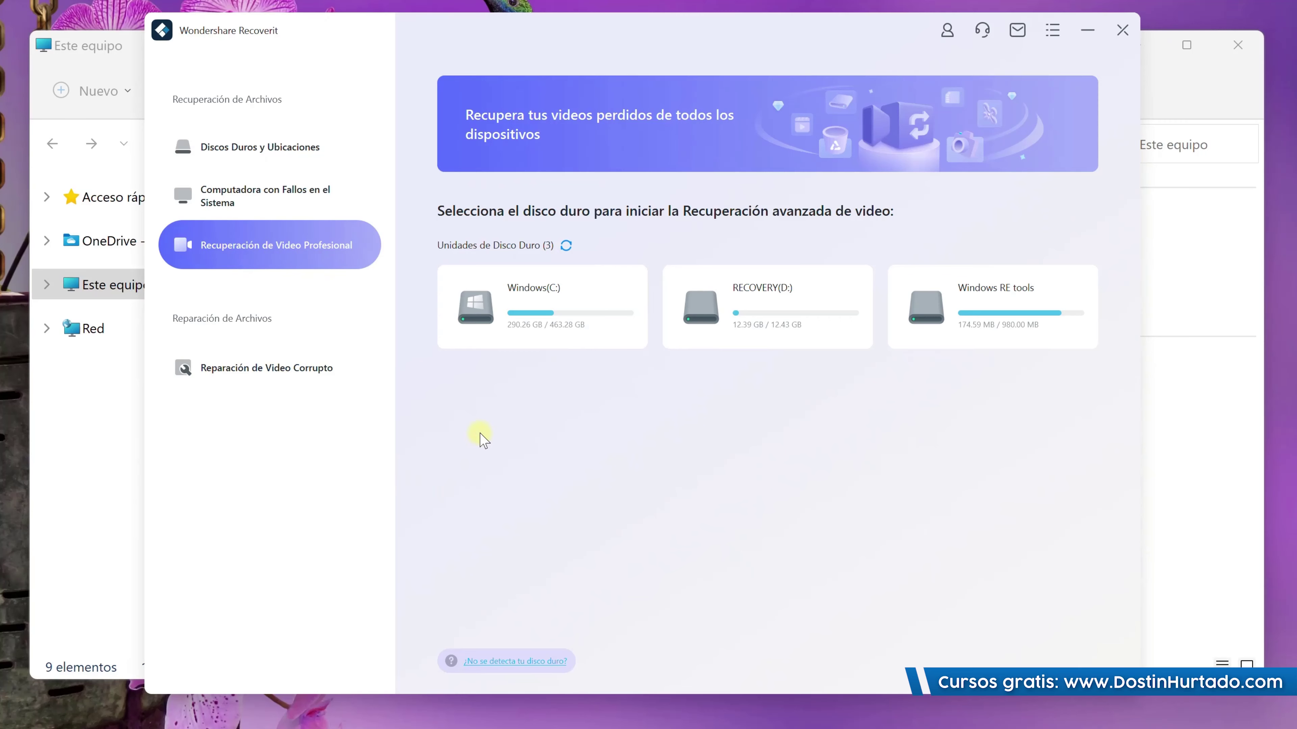
left_click(494, 306)
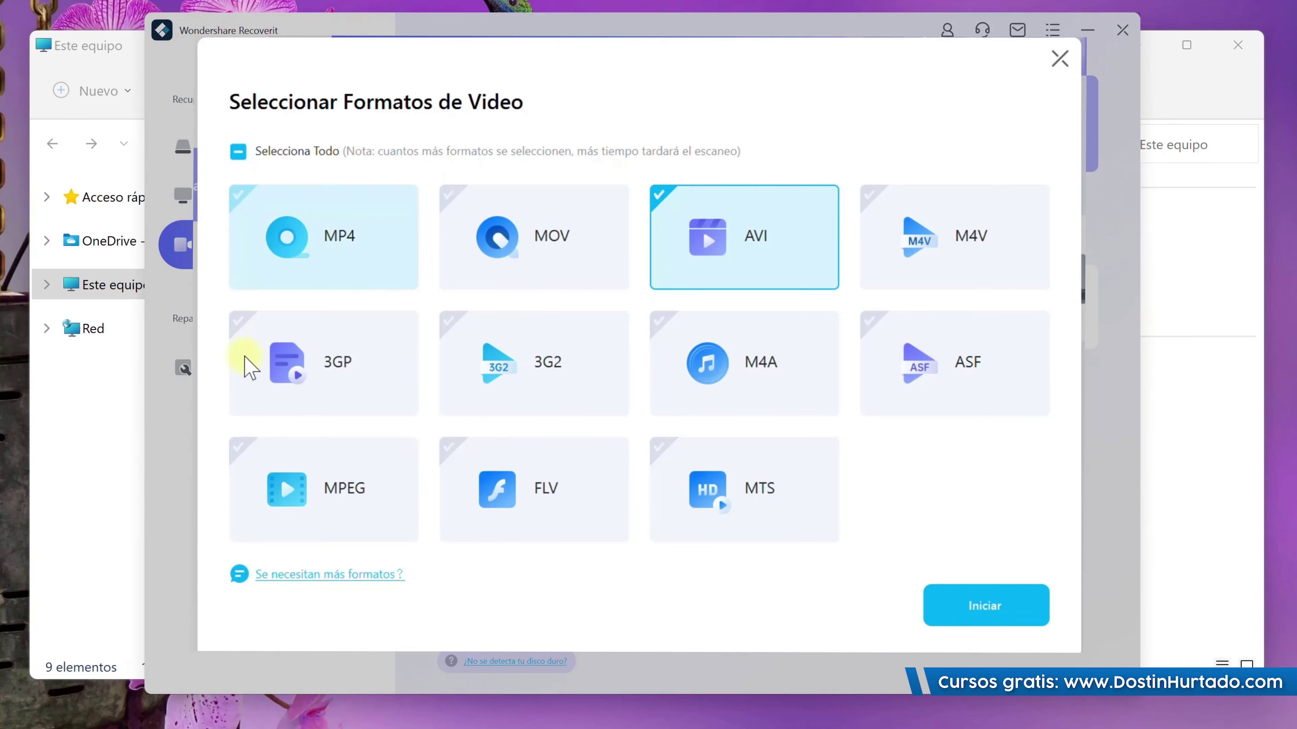
left_click(341, 255)
left_click(767, 244)
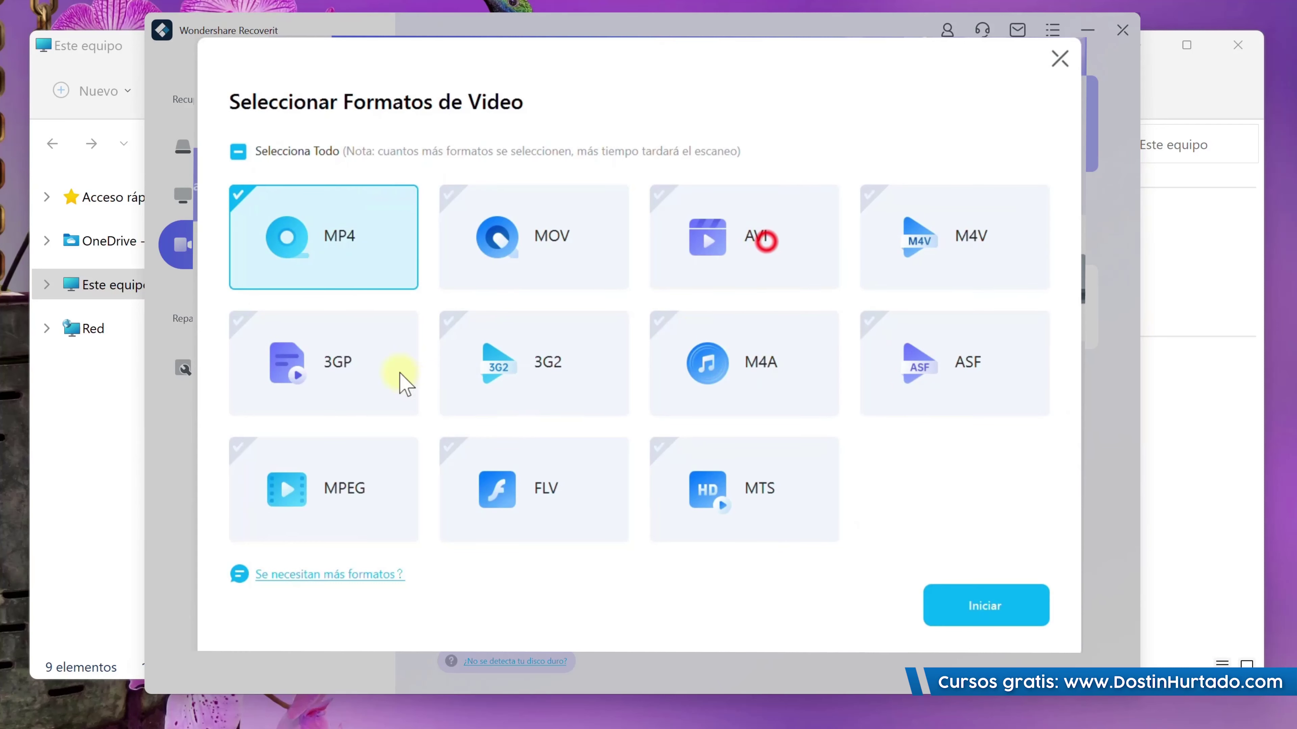
left_click(319, 394)
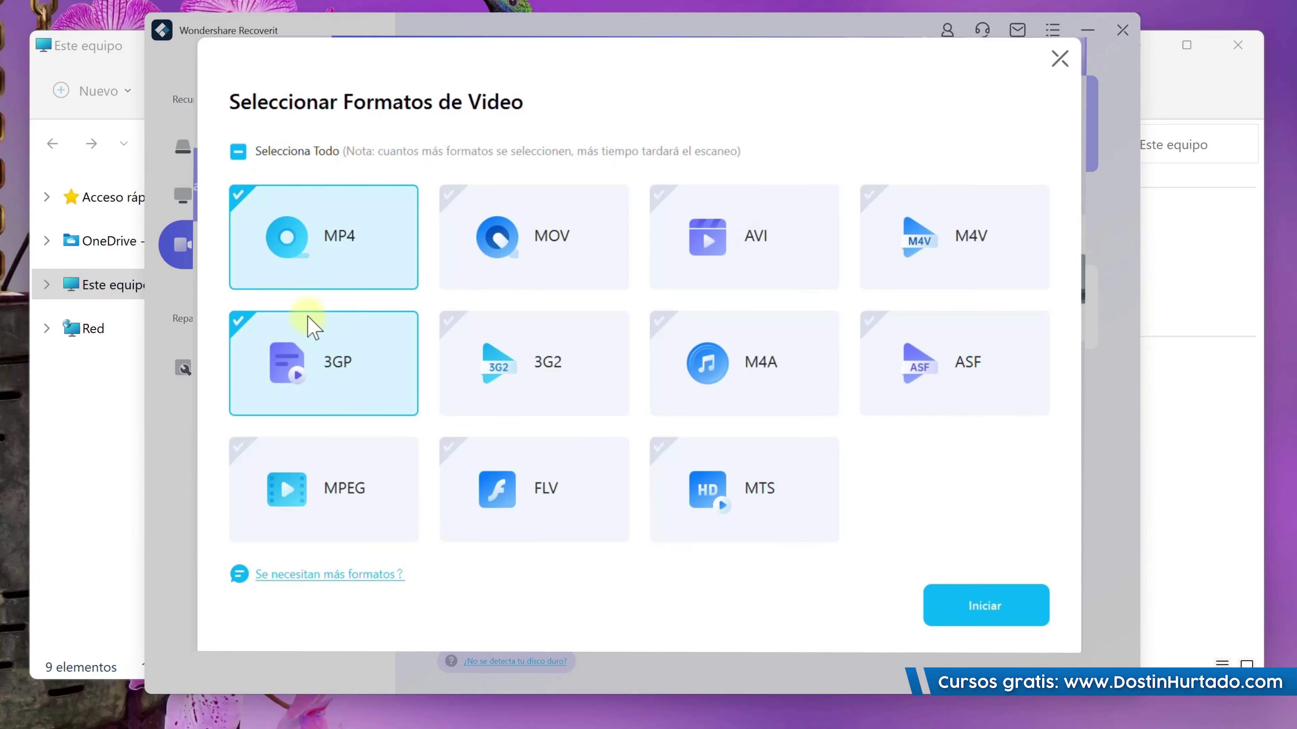
left_click(985, 606)
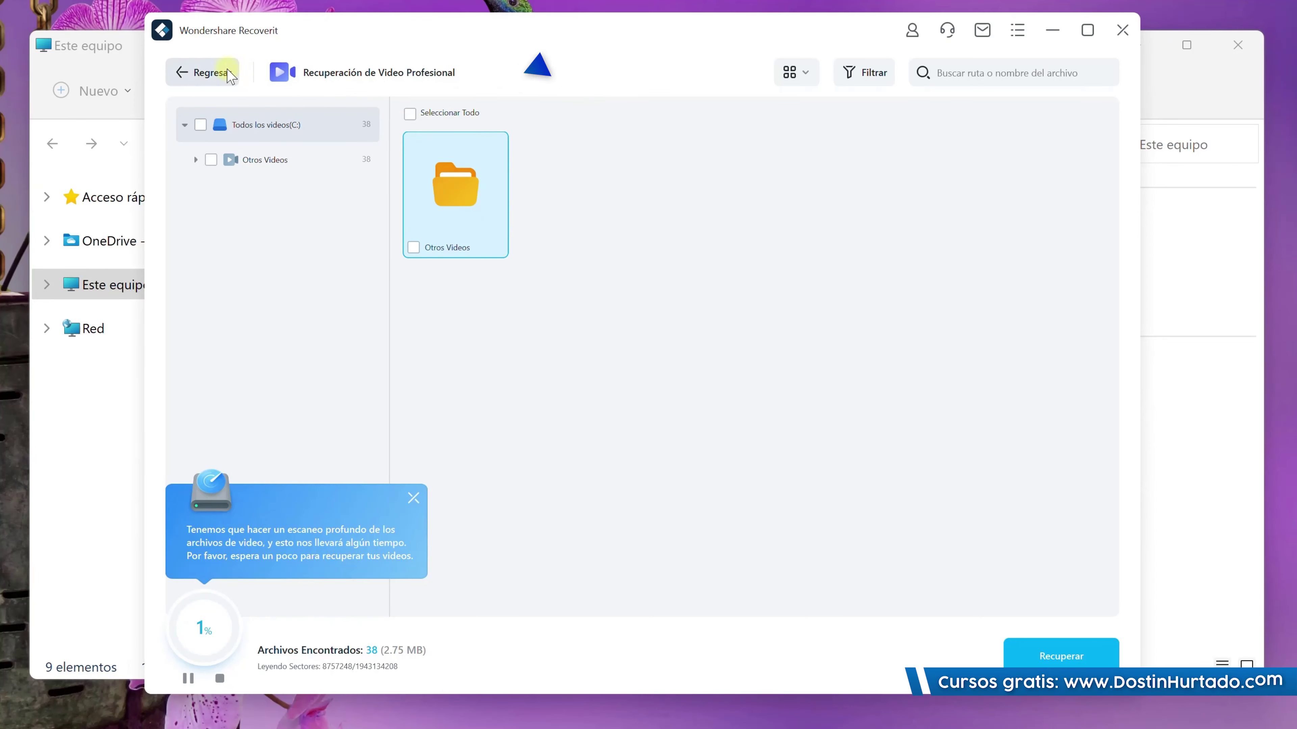
Abandon the running video scan and go back to the hard drives and locations page.
left_click(228, 74)
left_click(836, 407)
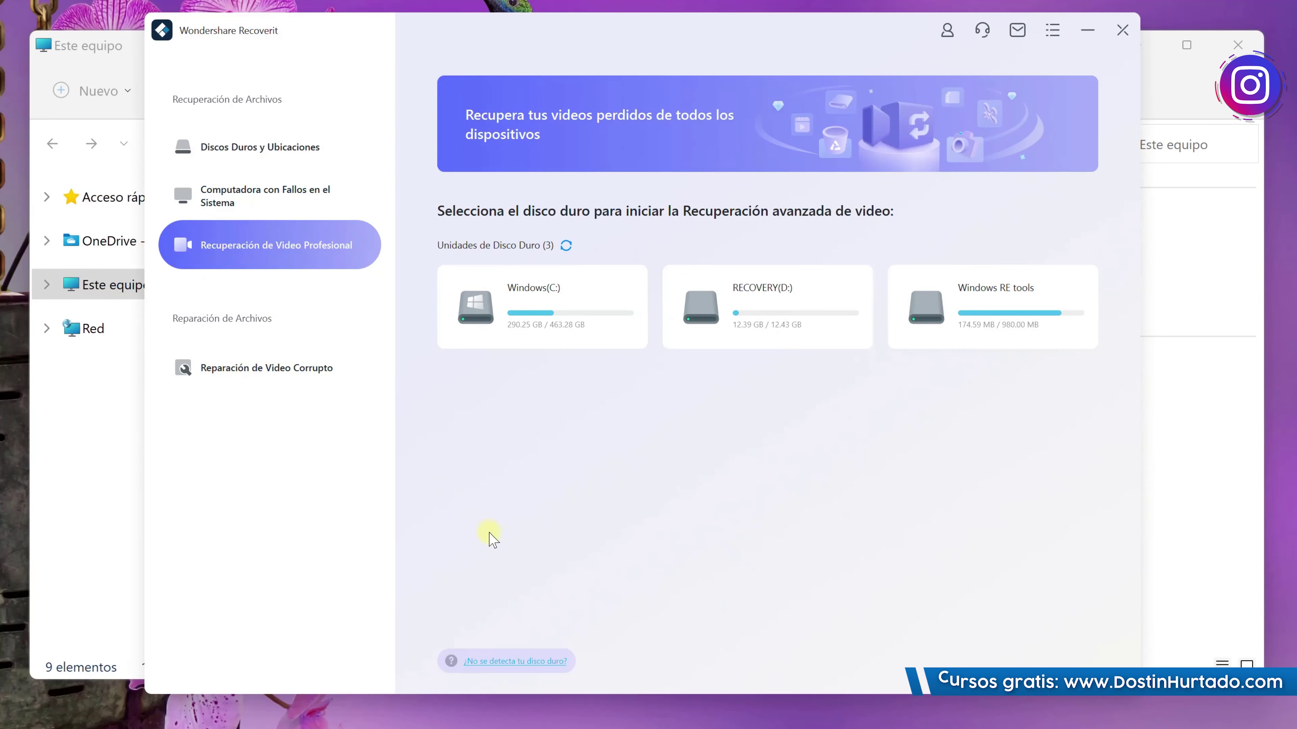
left_click(274, 162)
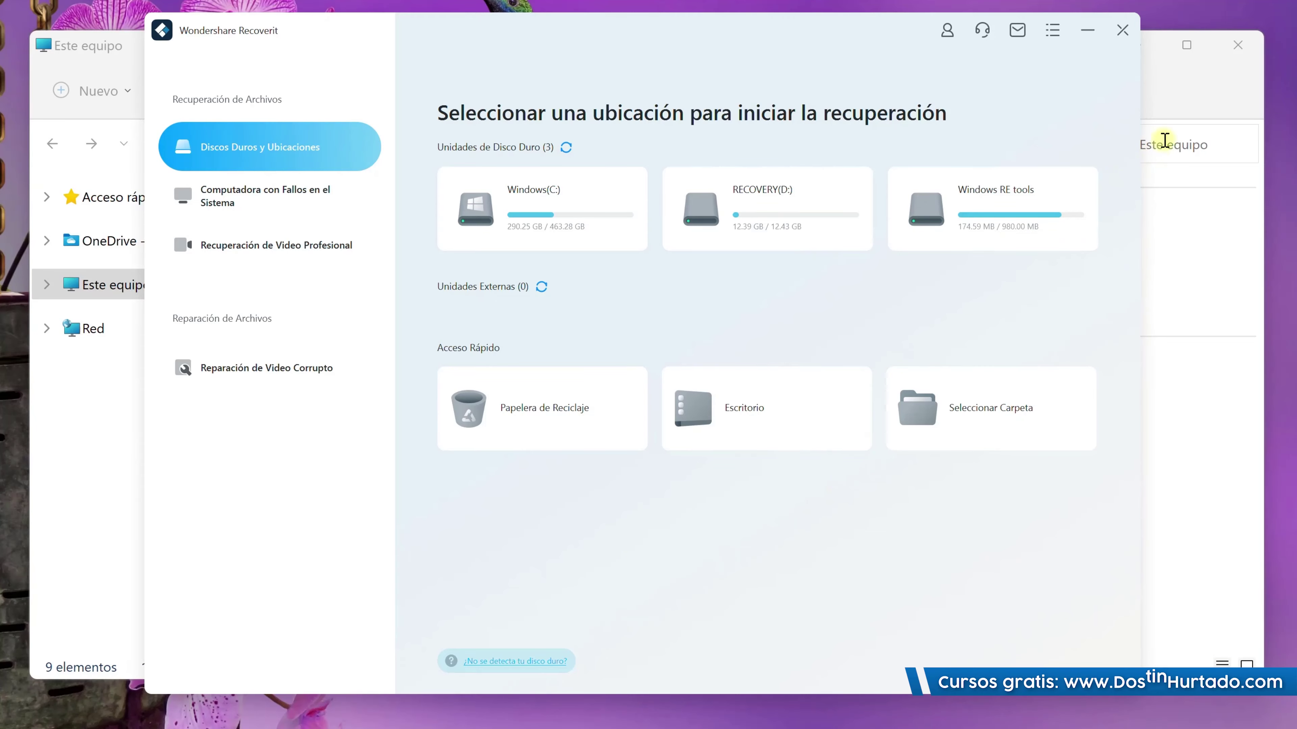
Minimize File Explorer and delete the Recoverit installer shortcut from the desktop.
left_click(1152, 139)
left_click(1134, 44)
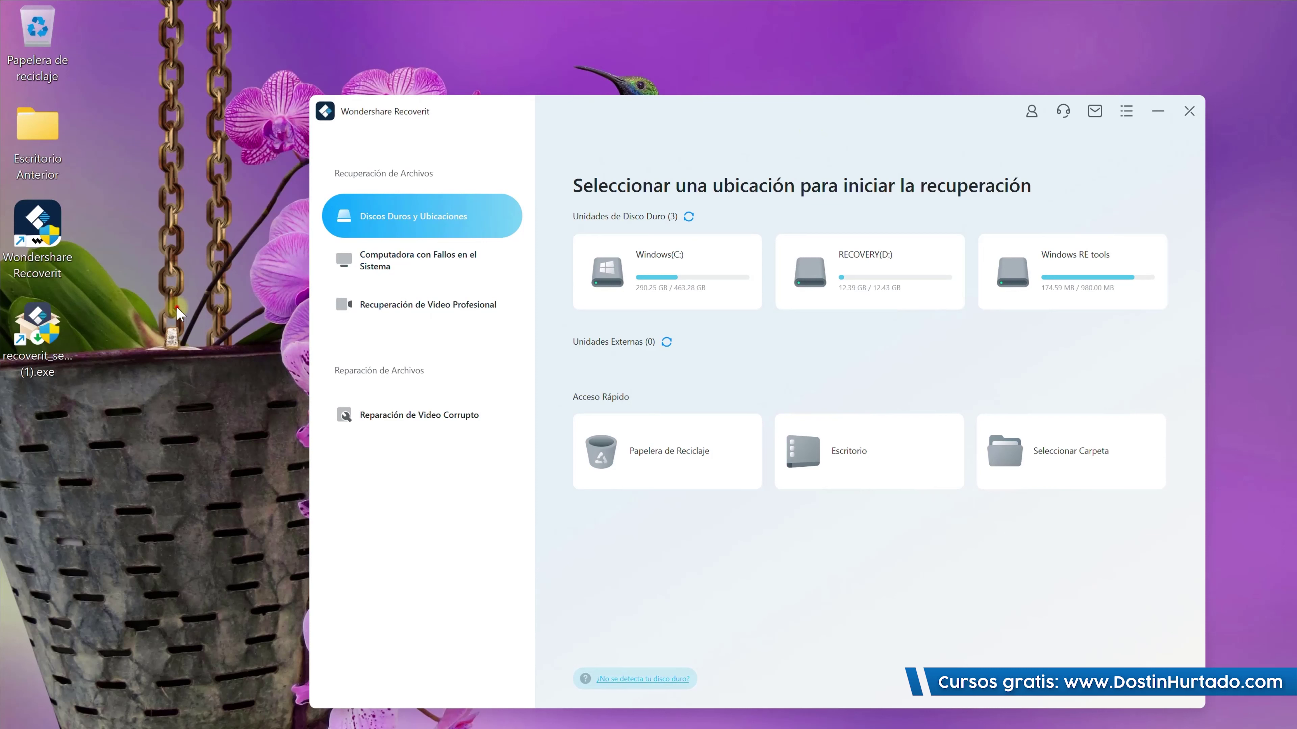
left_click(36, 325)
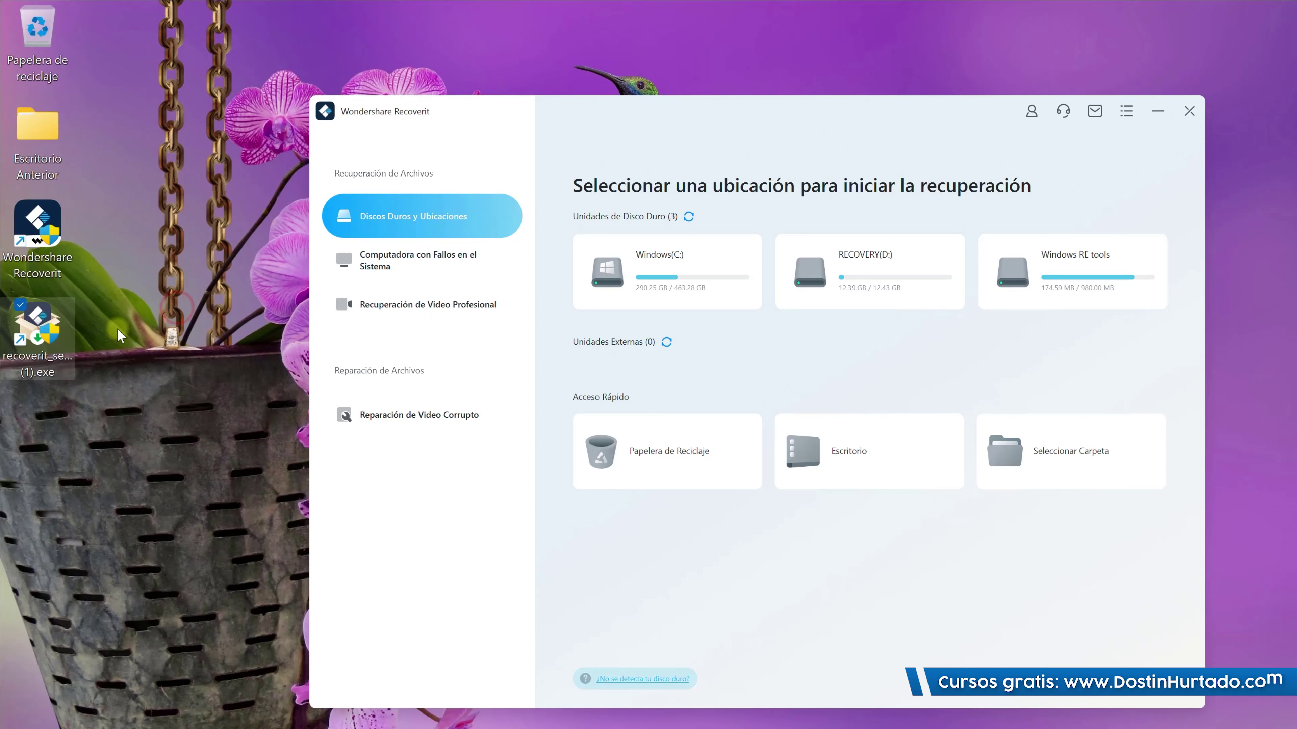
right_click(51, 327)
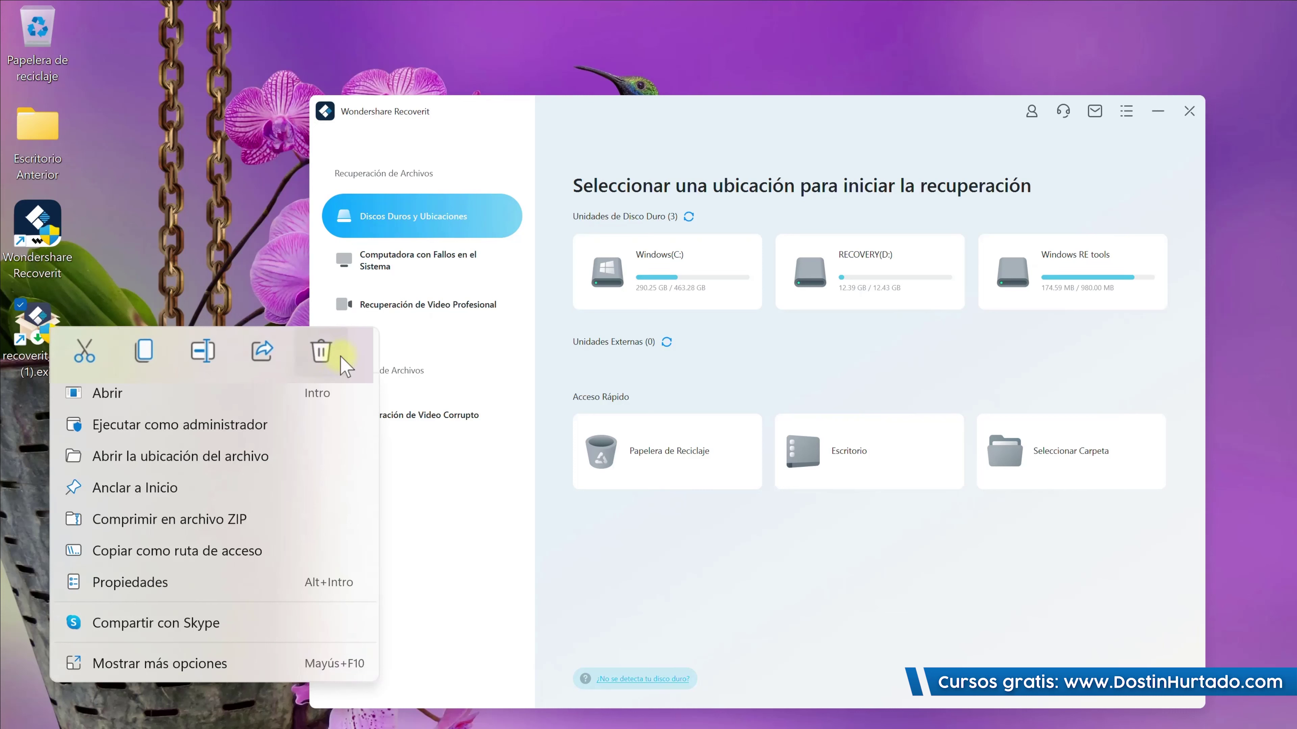
left_click(321, 352)
Empty the Recycle Bin, confirming permanent deletion of the installer shortcut.
right_click(38, 46)
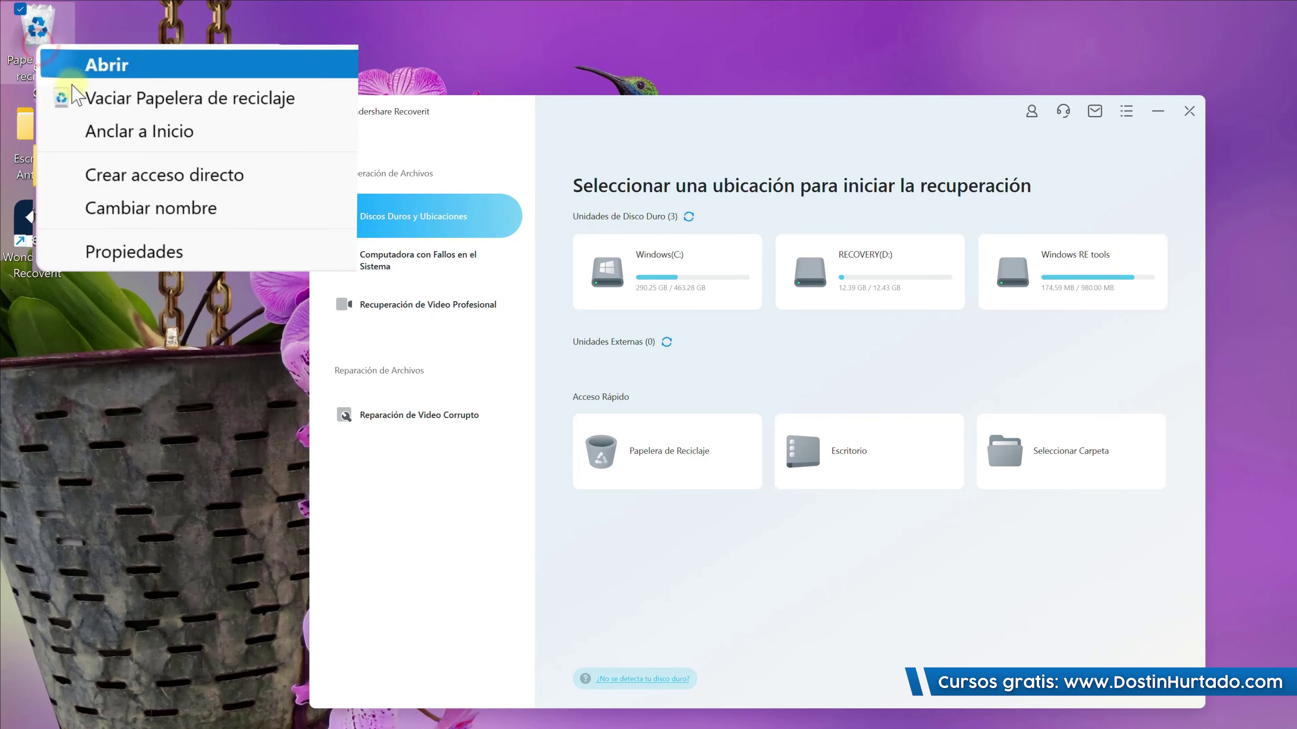
left_click(103, 95)
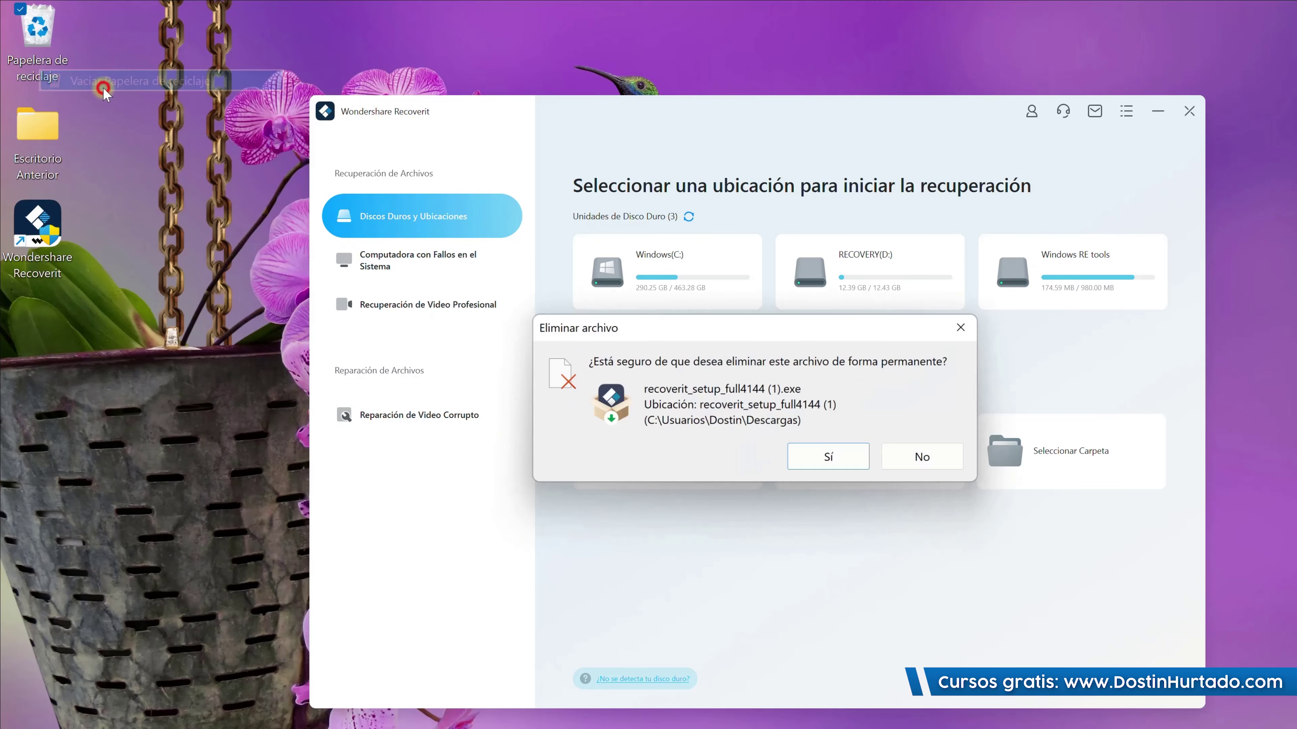
left_click(824, 462)
left_click(245, 287)
left_click_drag(180, 26, 61, 51)
left_click(146, 121)
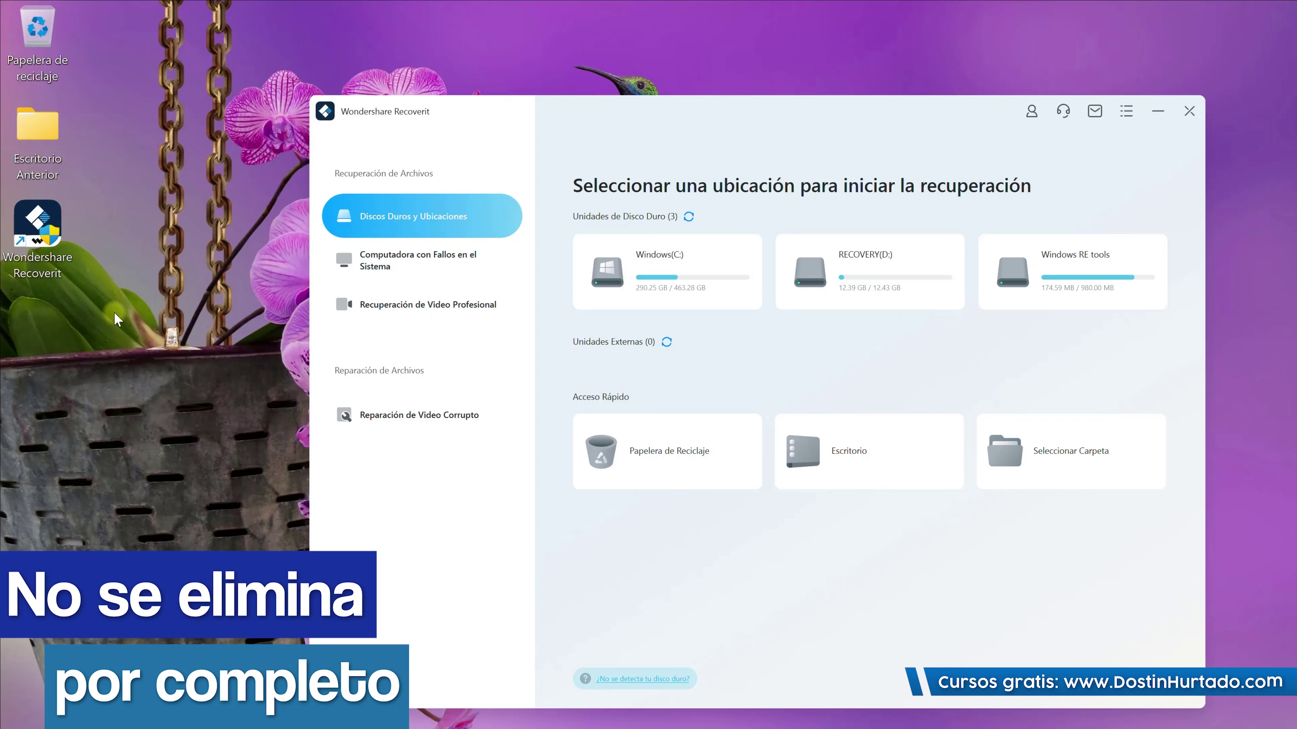
left_click_drag(107, 313, 55, 402)
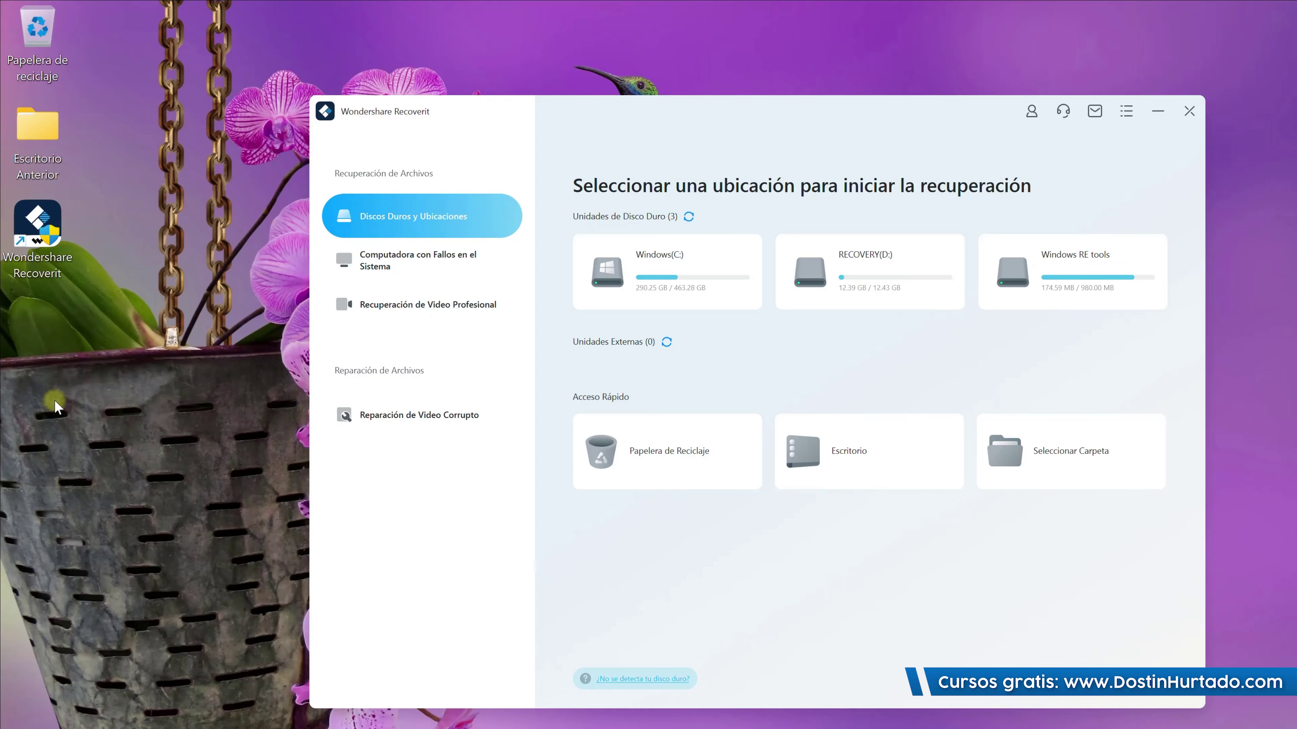
left_click(132, 332)
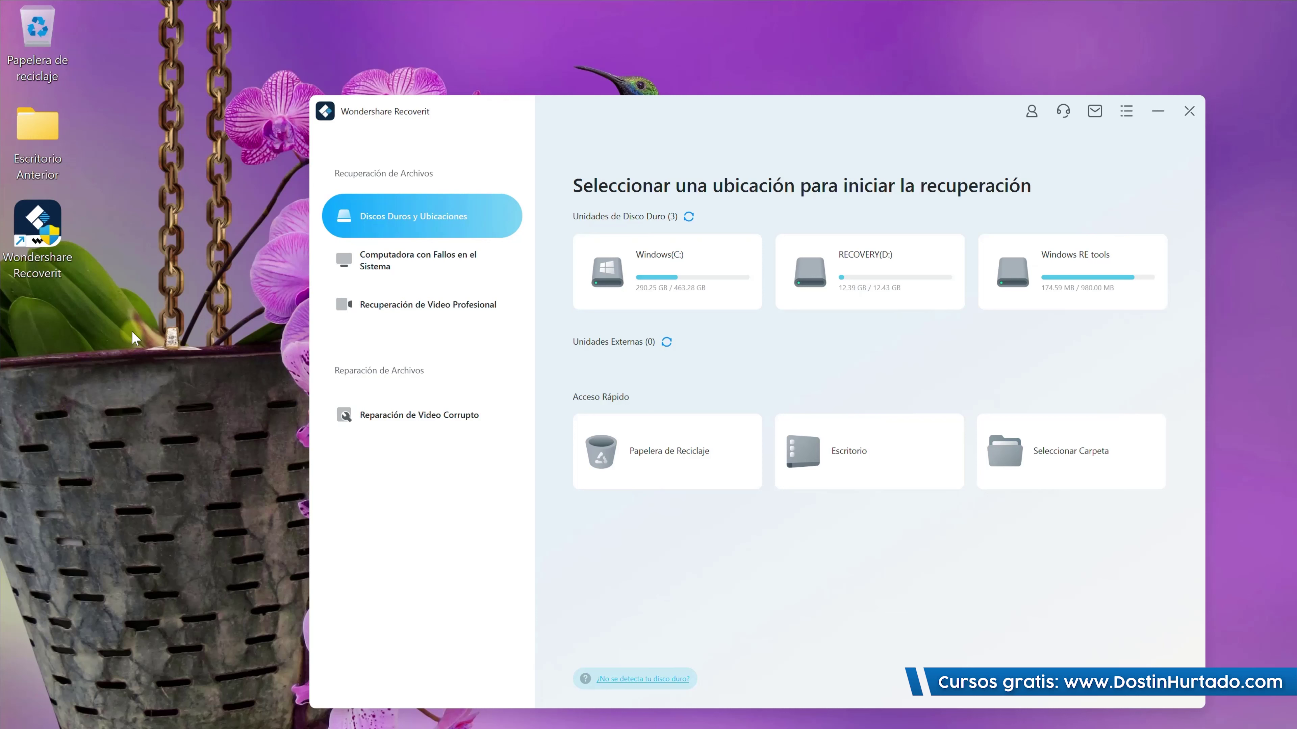
left_click(81, 336)
left_click(50, 348)
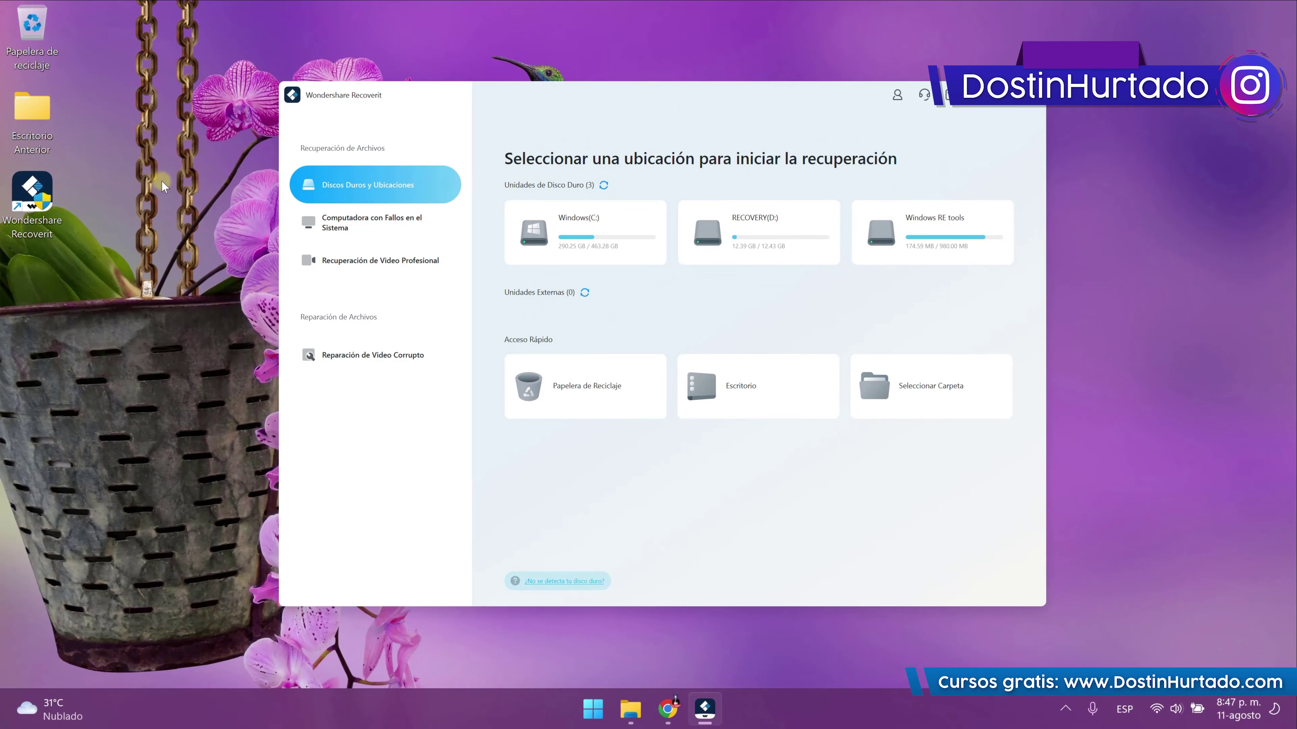
left_click(87, 340)
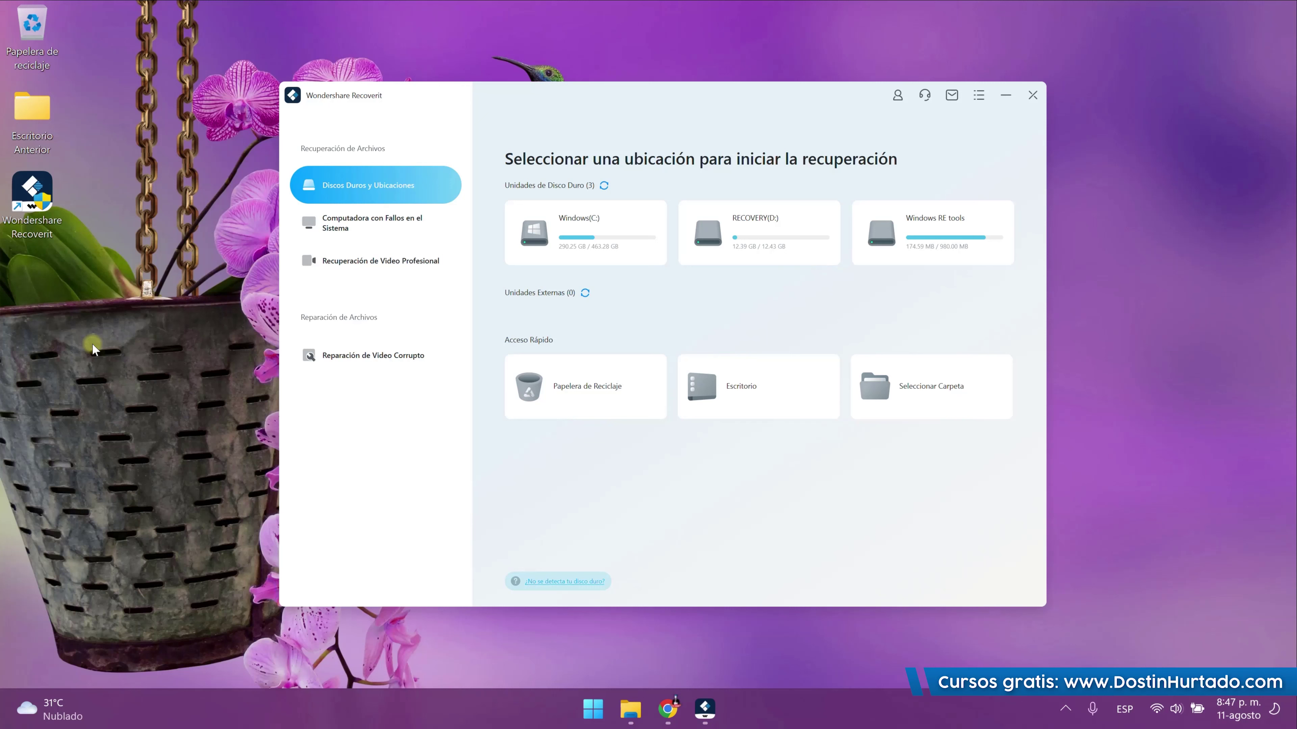
left_click(114, 240)
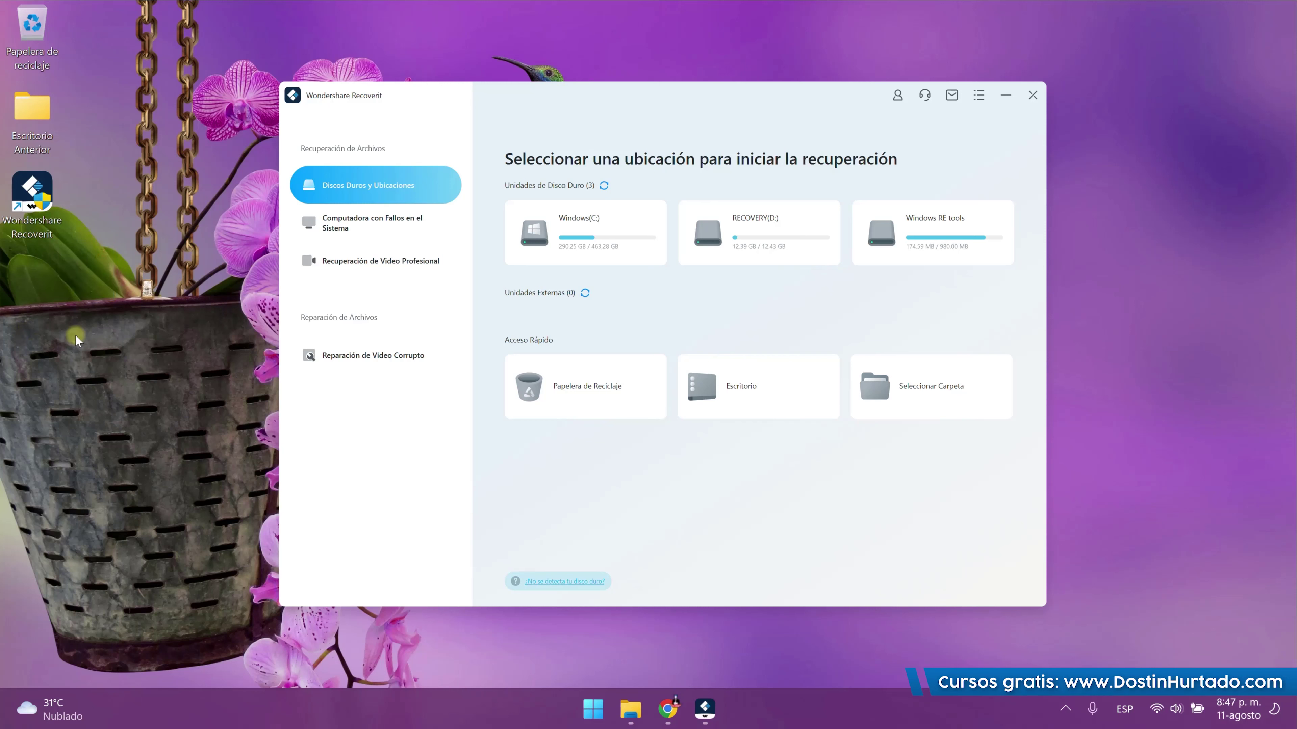